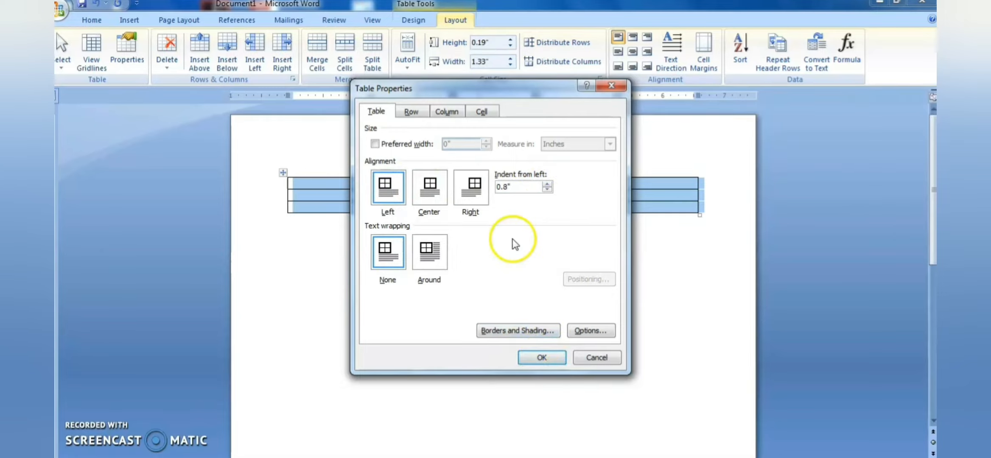
Apply the 0.8" left indent to the table and AutoFit the whole table to its contents
left_click(543, 357)
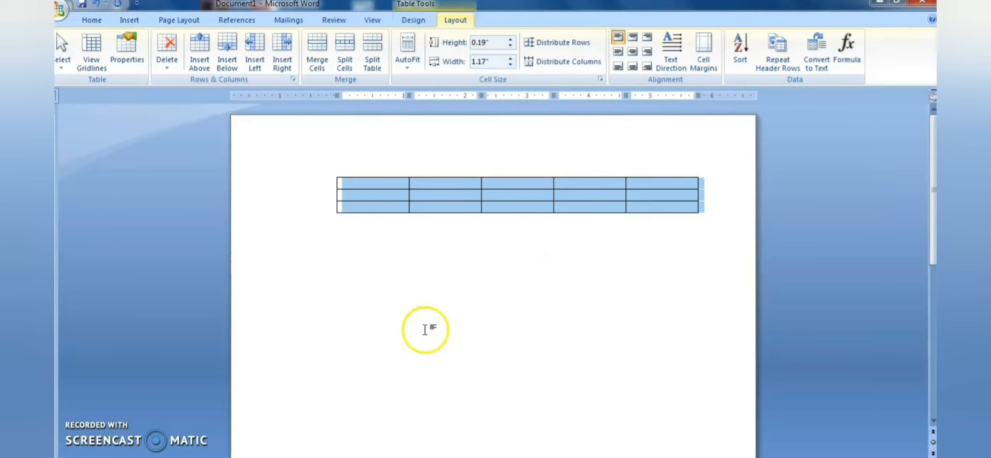
left_click(383, 254)
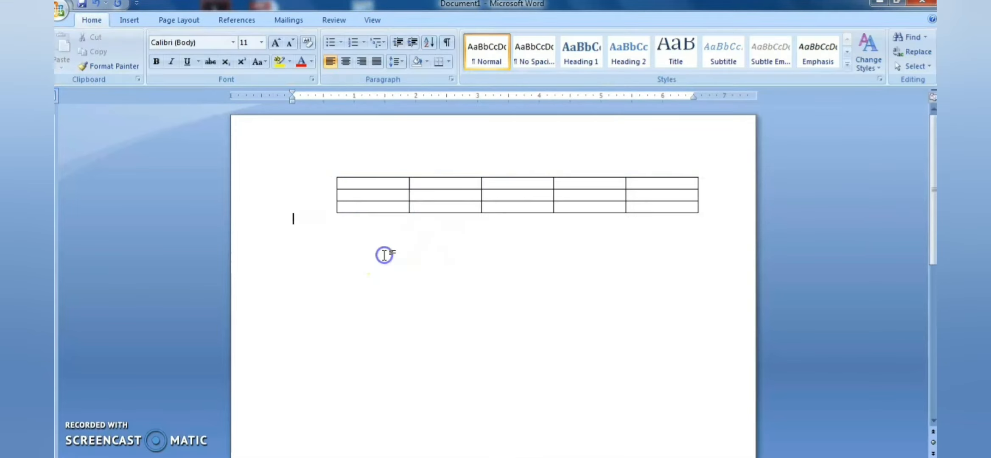
mouse_move(333, 174)
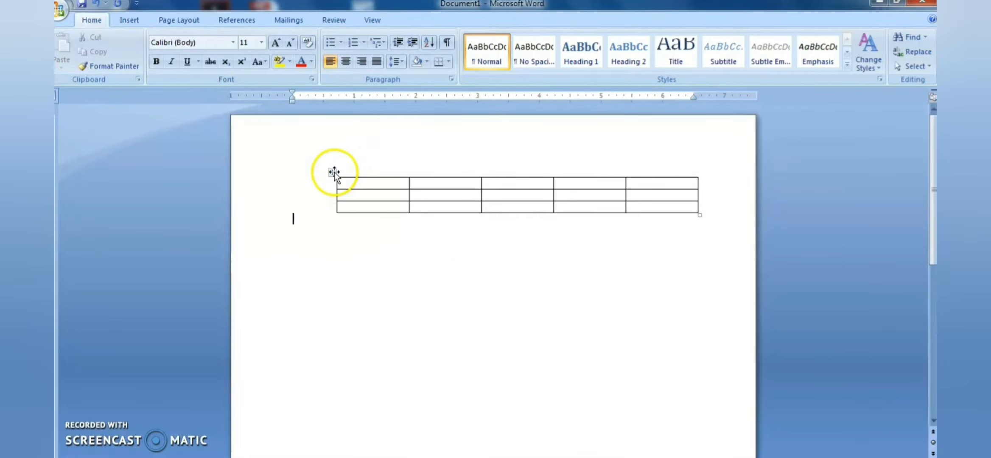
left_click(333, 173)
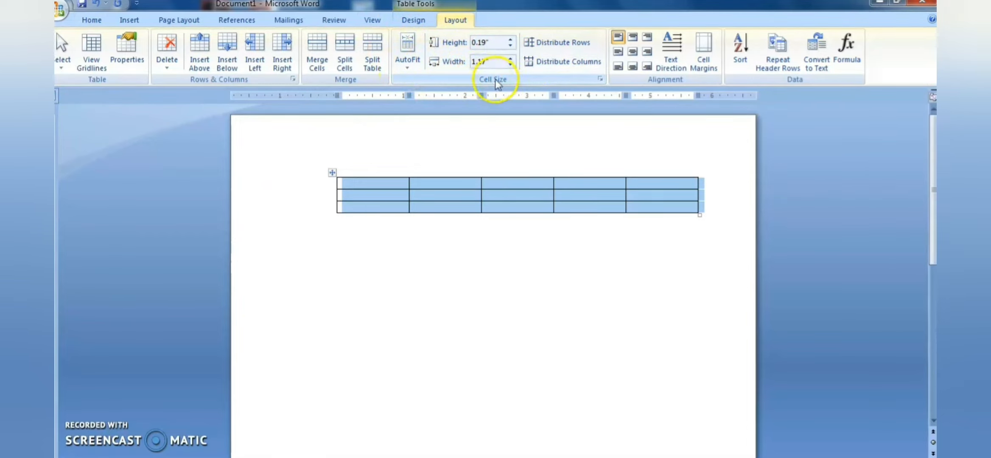
left_click(412, 68)
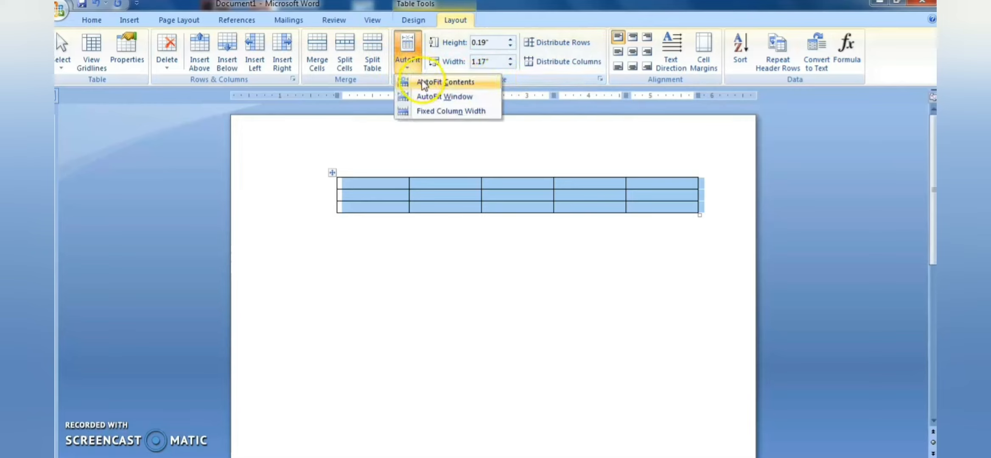
left_click(422, 82)
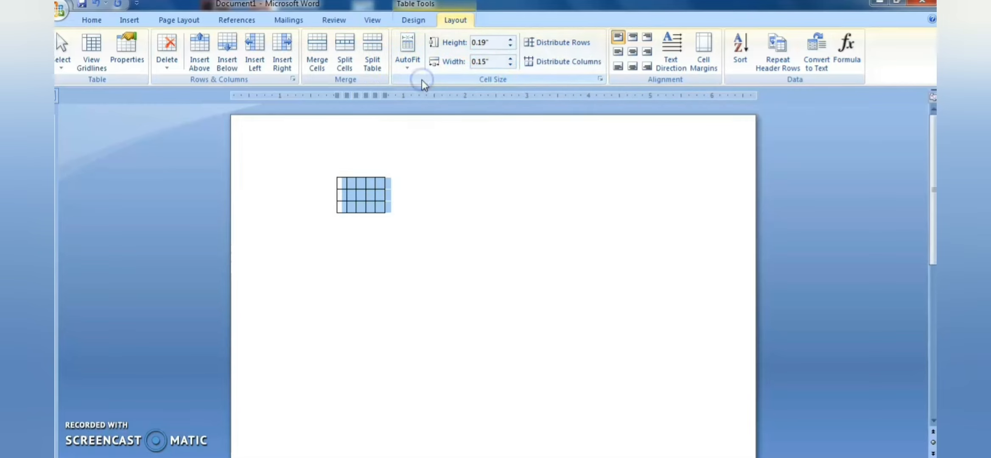
Fill the five cells of the table's first row with aSas, asedqw, sweqweqe, sdwerwr and qwqeewq
left_click(343, 183)
type("aSas")
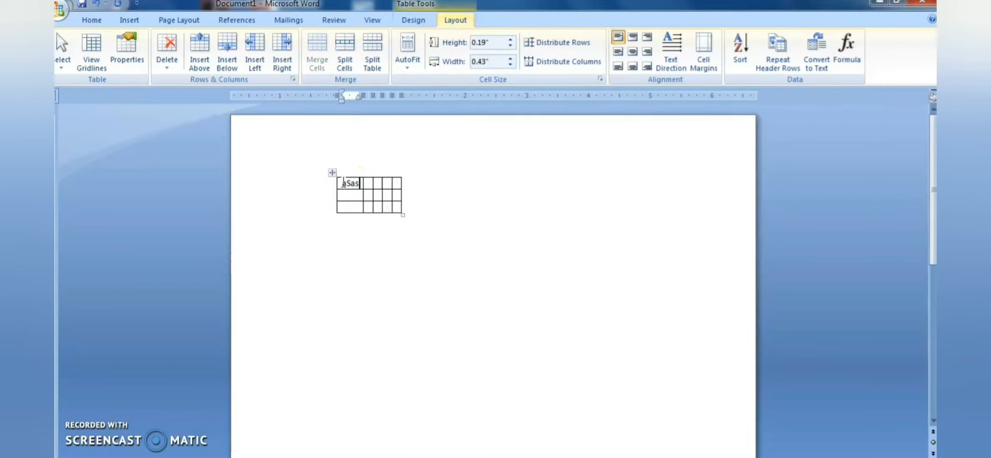
key("Tab")
type("asedqw")
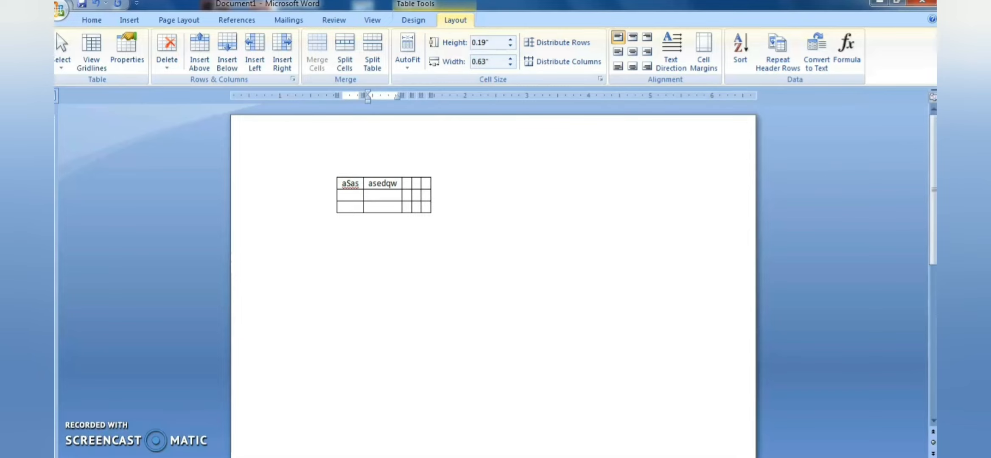
key("Tab")
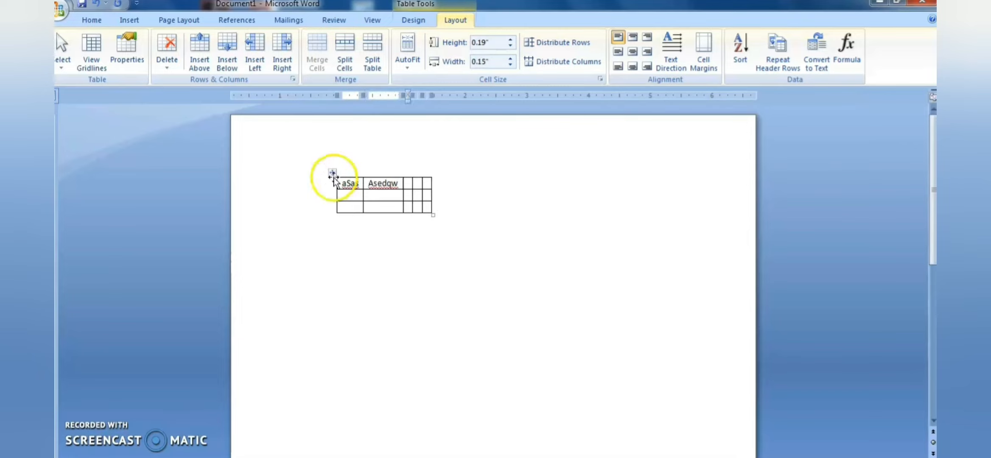
type("sweqweqe")
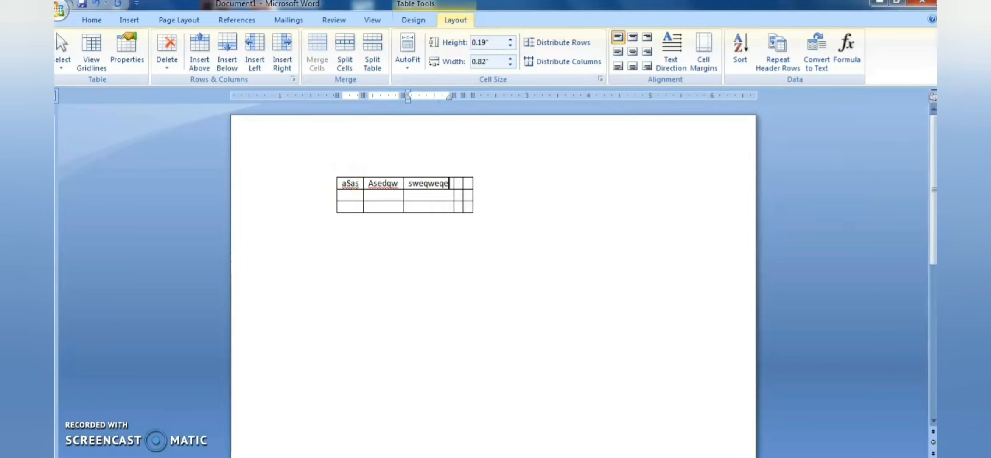
key("Tab")
type("sdwerwr")
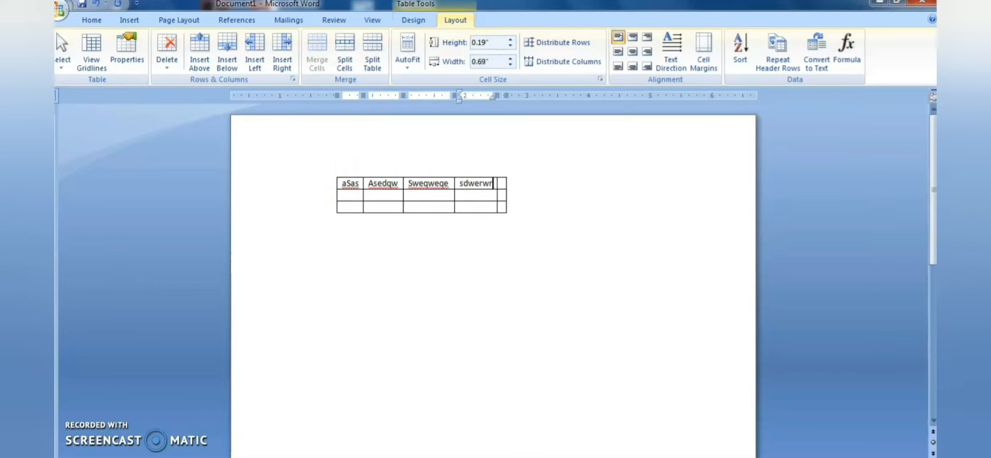
key("Tab")
type("qwqeewq")
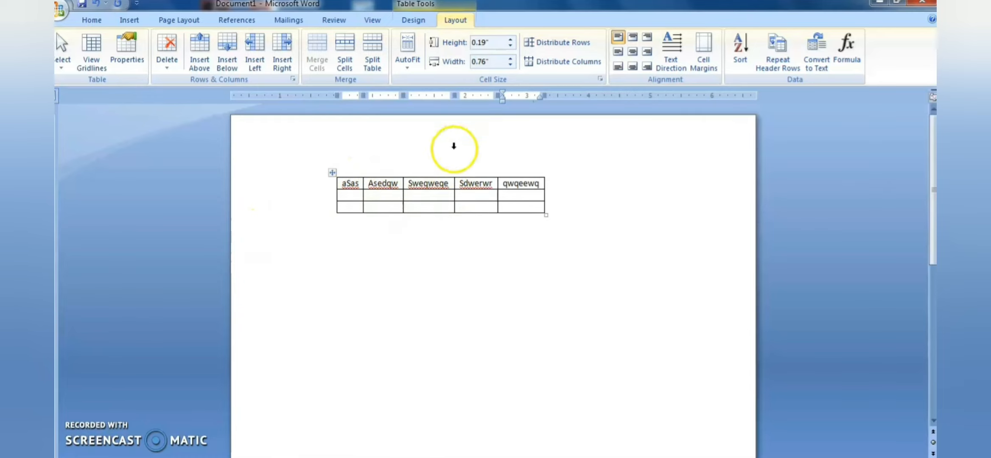
AutoFit the table to the window and switch it to fixed column width
left_click(408, 67)
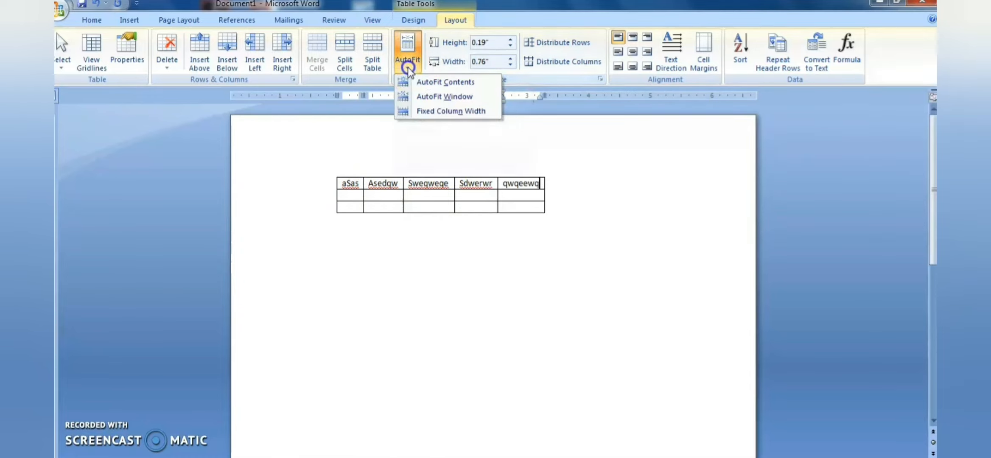
left_click(429, 98)
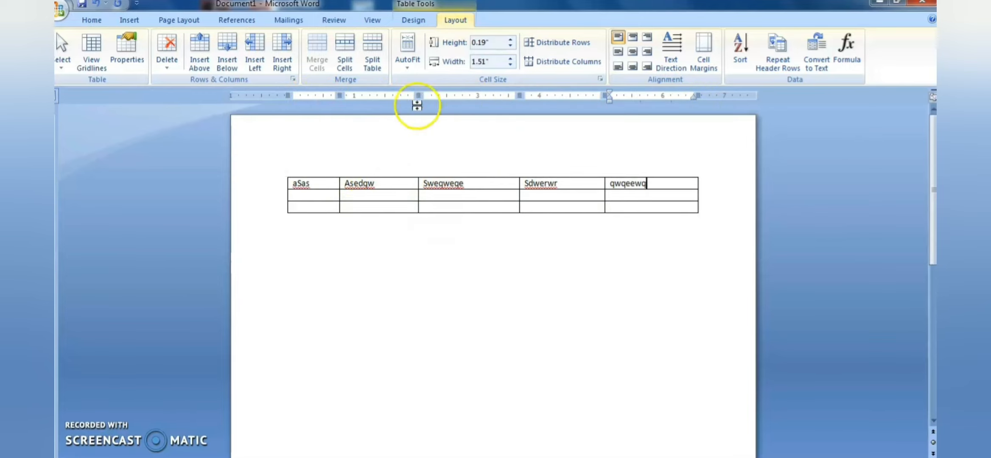
left_click(409, 67)
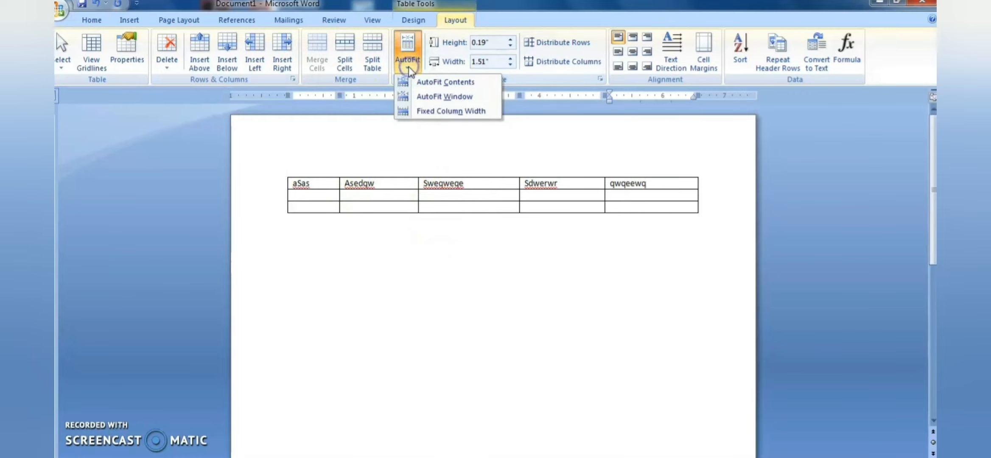
left_click(449, 112)
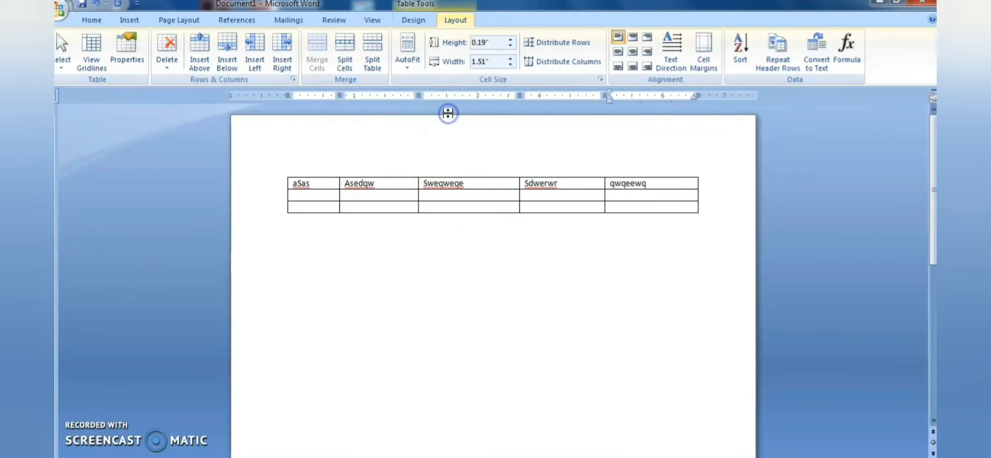
Widen the table's last column to 2" and reapply the fixed column width option
left_click(512, 58)
left_click(512, 58)
left_click(511, 58)
left_click(511, 58)
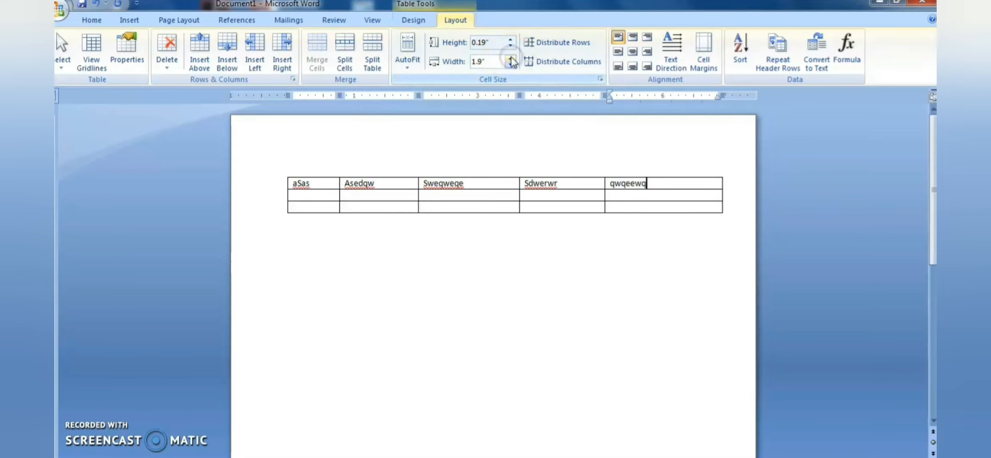
left_click(511, 58)
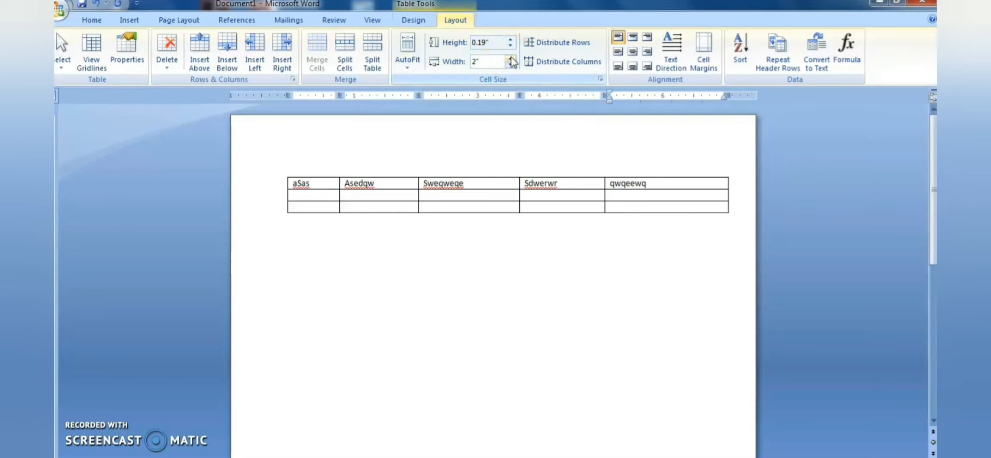
left_click(422, 63)
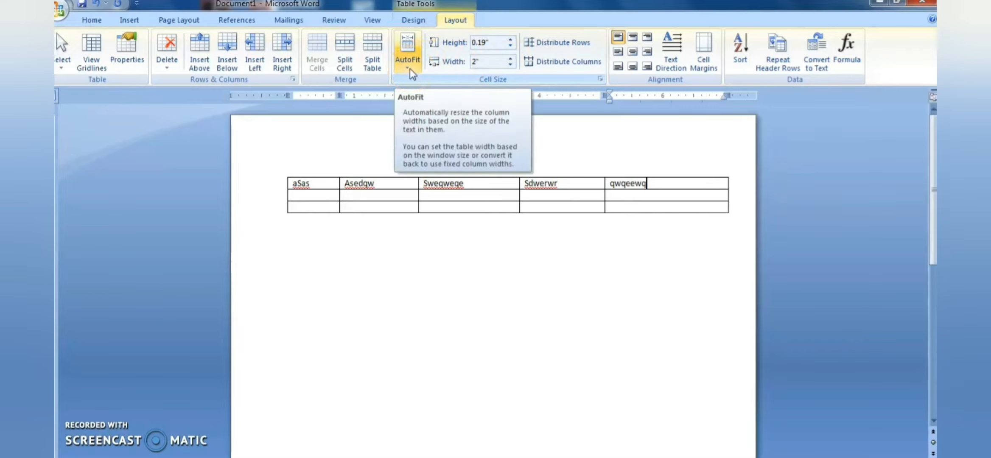
left_click(409, 68)
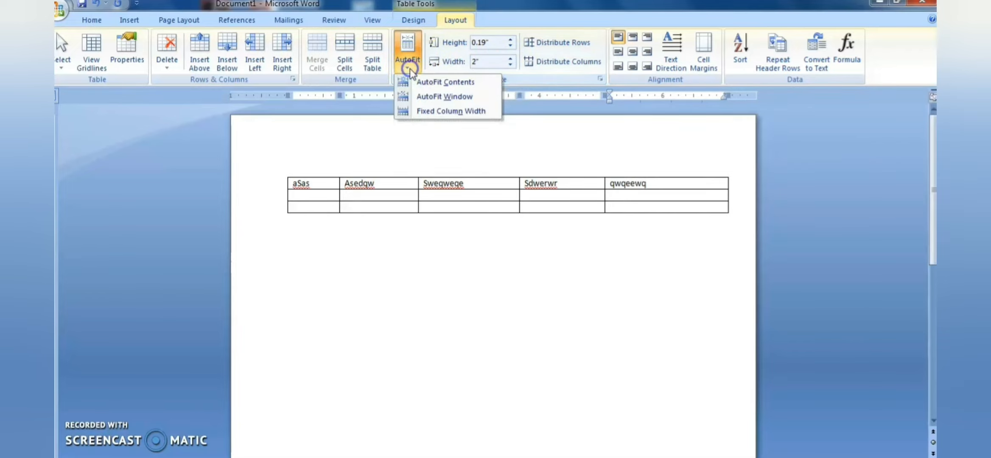
left_click(435, 112)
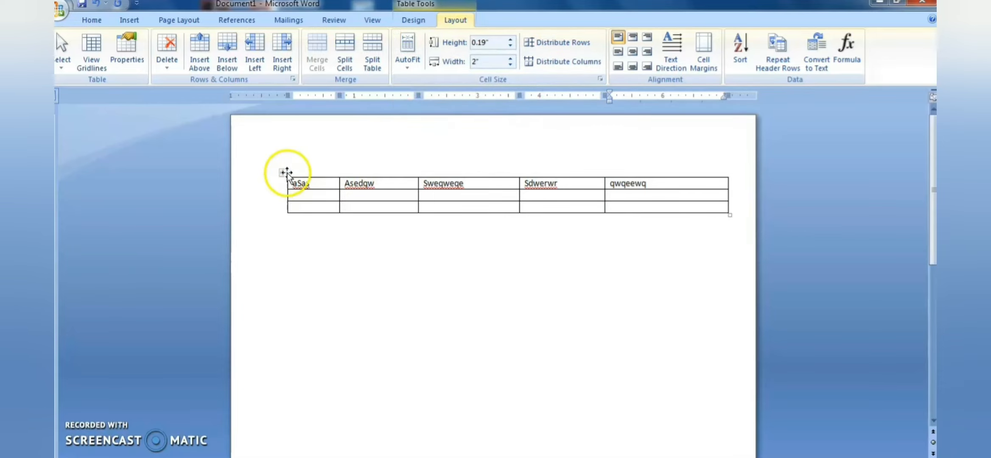
Set the width of all columns in the table to 1.4"
left_click(282, 173)
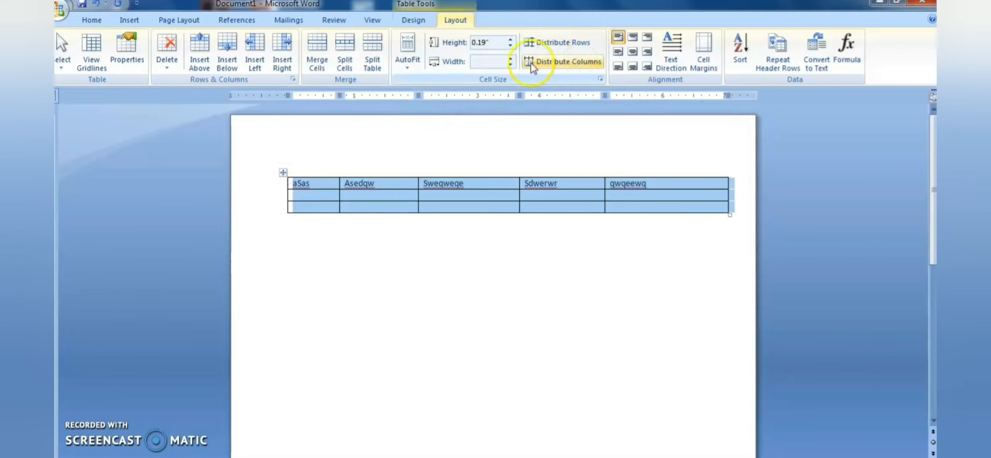
left_click(511, 64)
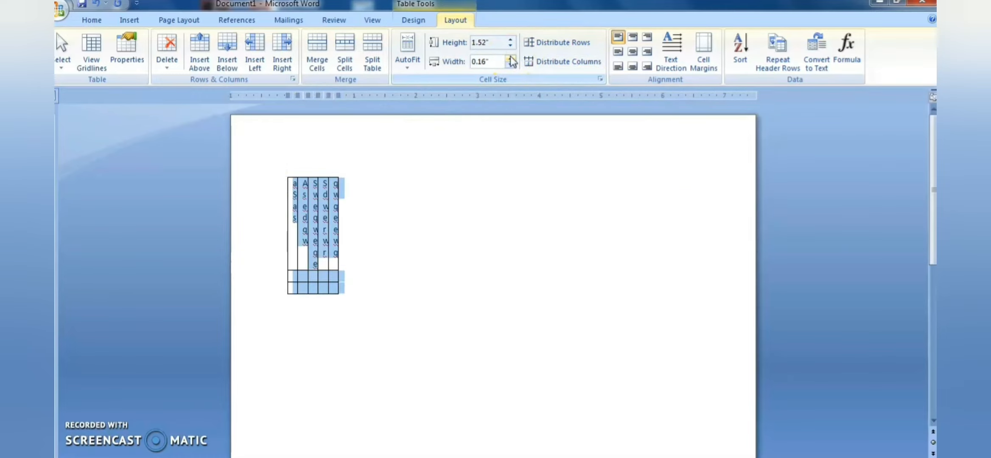
left_click(511, 58)
left_click(510, 57)
left_click(510, 58)
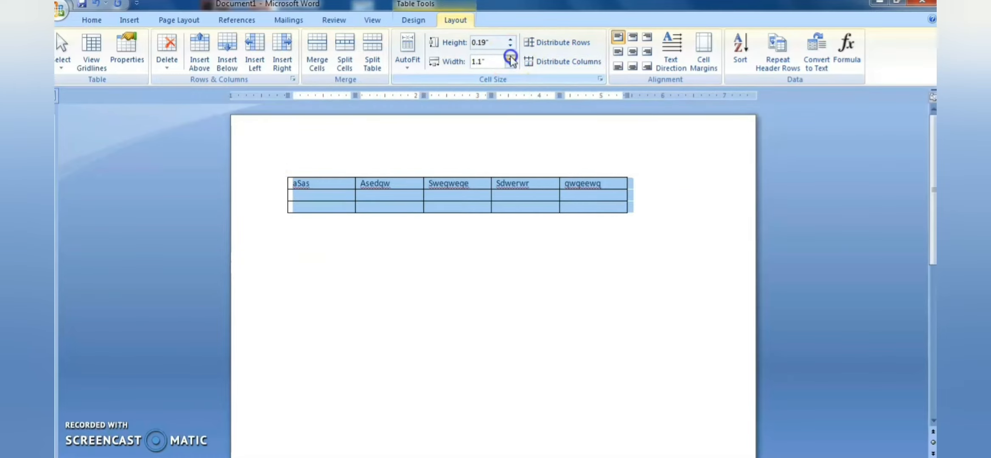
left_click(511, 59)
left_click(511, 59)
left_click(511, 59)
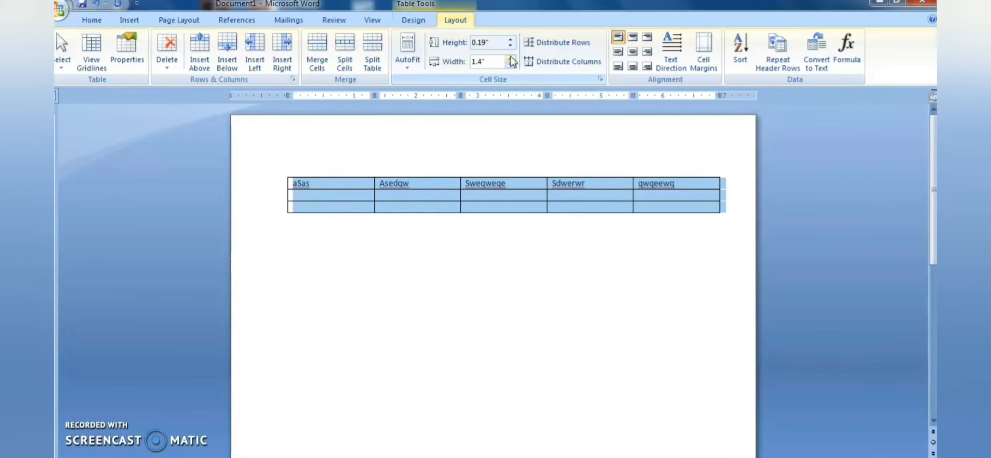
left_click(511, 58)
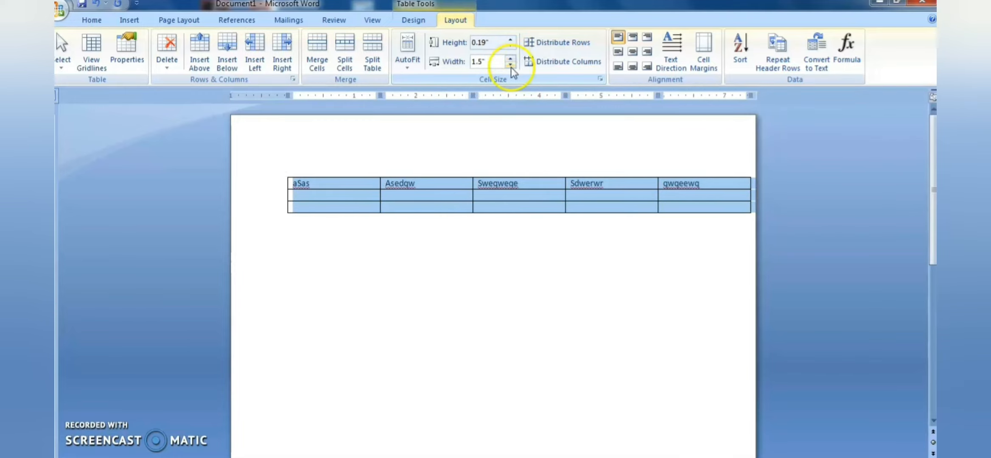
left_click(510, 65)
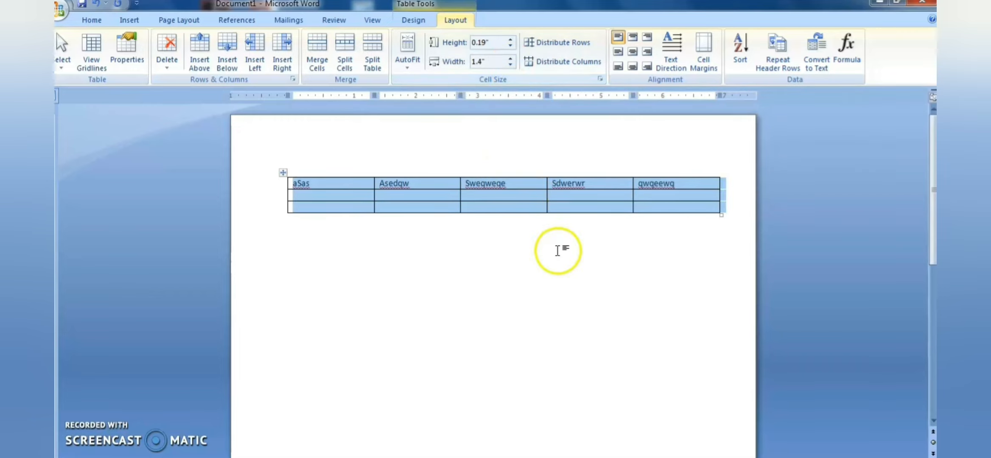
left_click(529, 263)
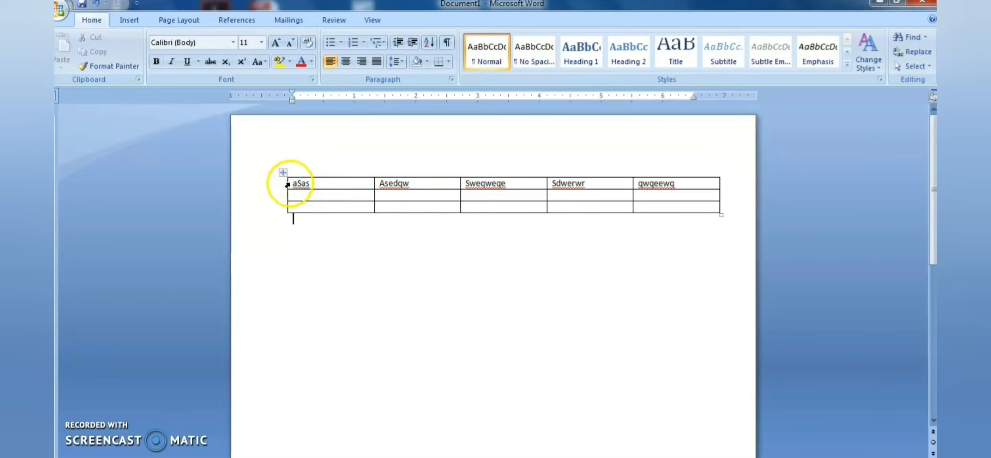
Try top-center, bottom-center and center-left alignment on the first cell, and return it to top-left alignment
left_click(328, 183)
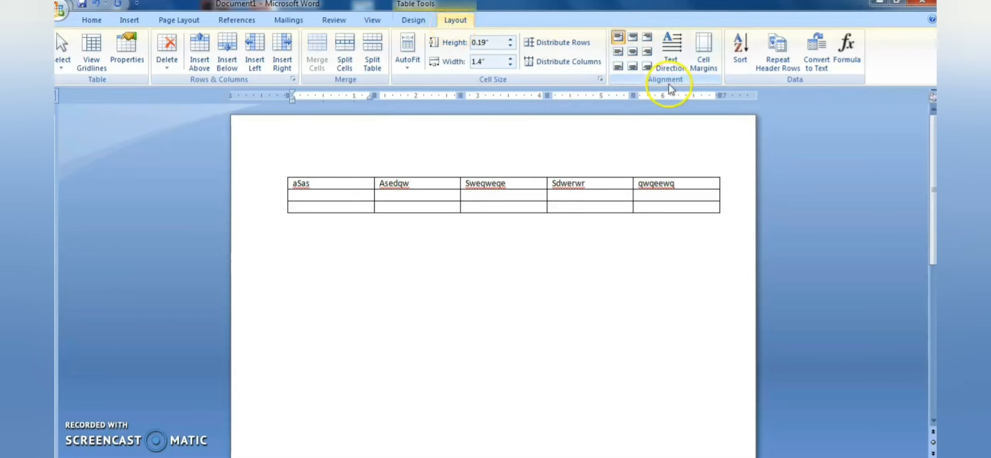
left_click(634, 38)
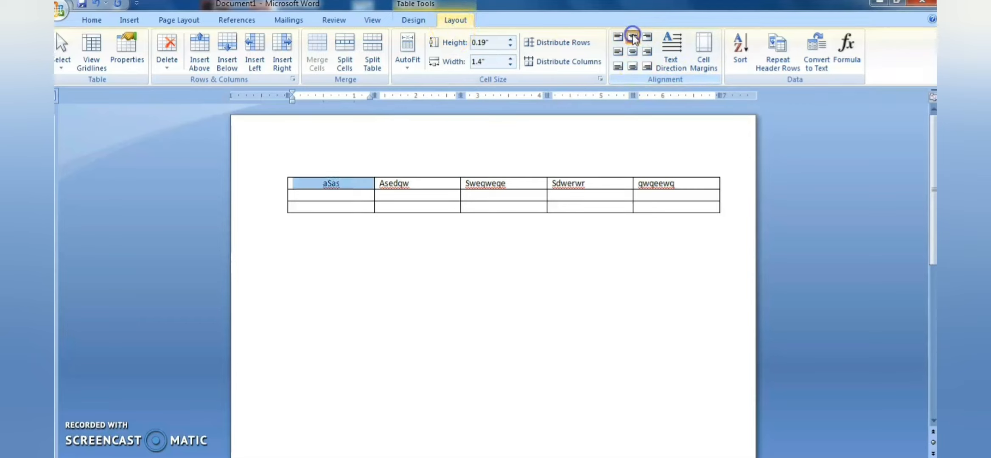
left_click(632, 67)
left_click(617, 52)
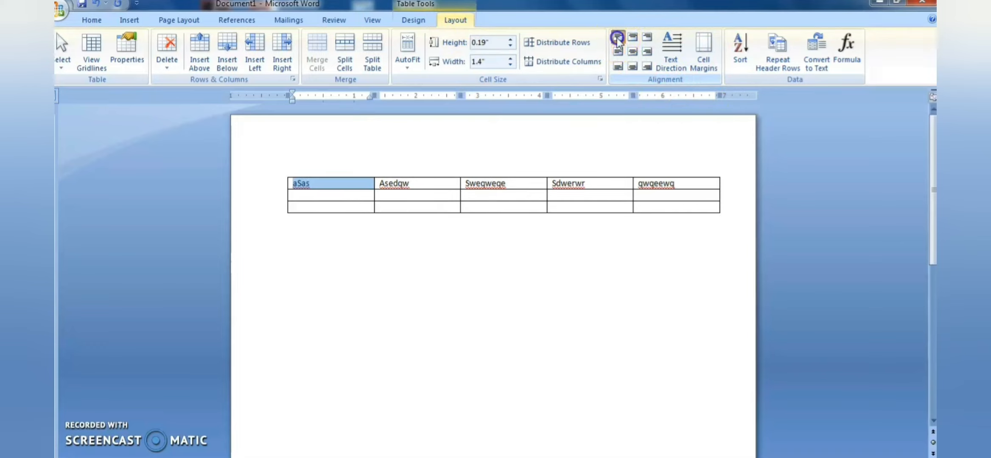
left_click(618, 39)
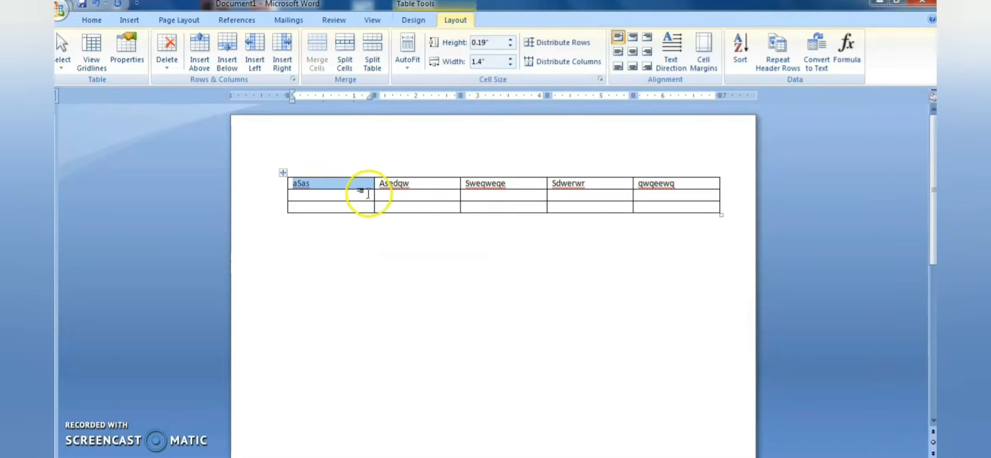
Center the text horizontally in all first-row cells, trying the center-left, bottom-center and top-center alignments
left_click(288, 186)
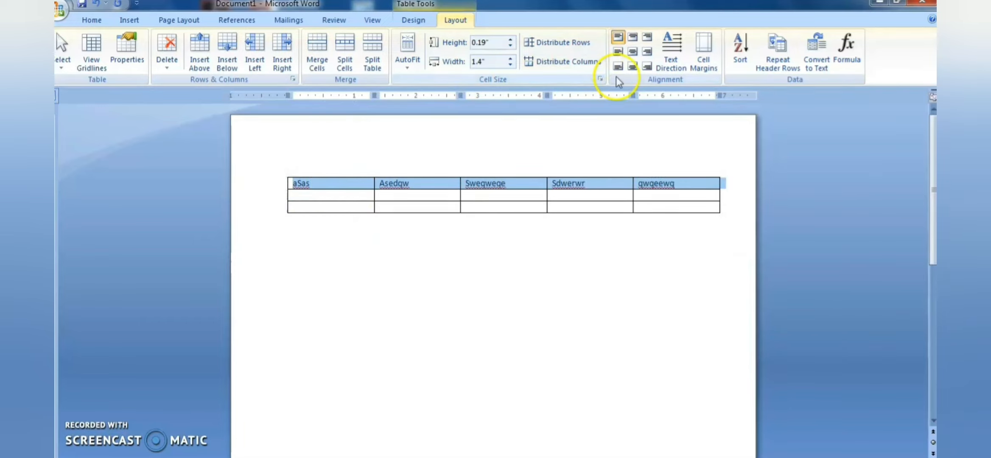
left_click(618, 52)
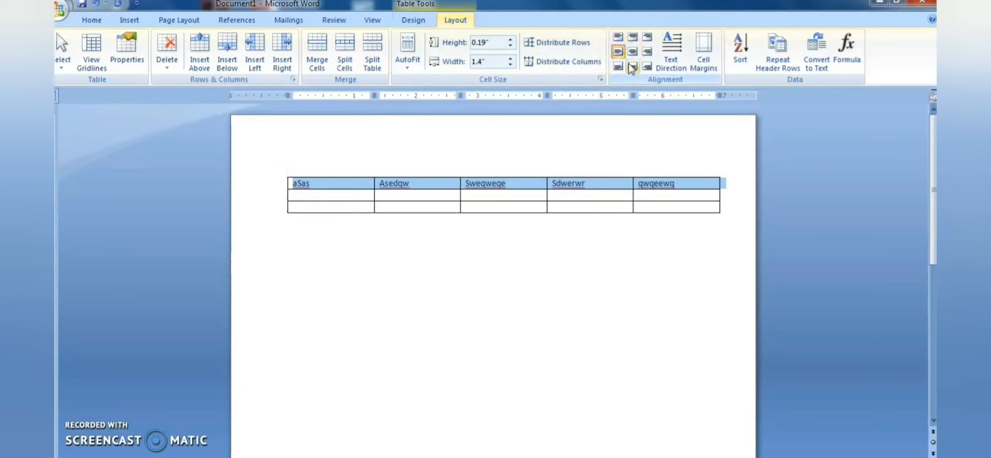
left_click(632, 68)
left_click(630, 38)
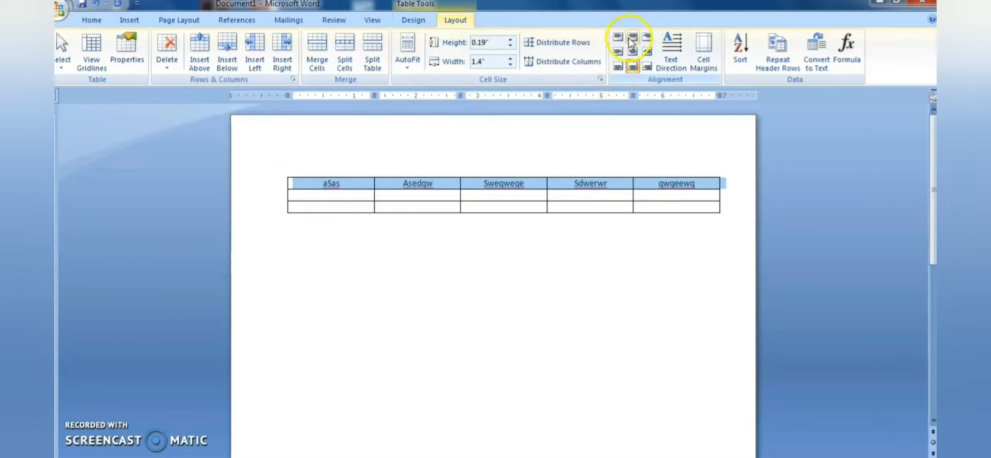
Align the first-row text to the top left, and enter "sadsdf" and "sdfdsfs" in the two empty cells of the first column
left_click(618, 38)
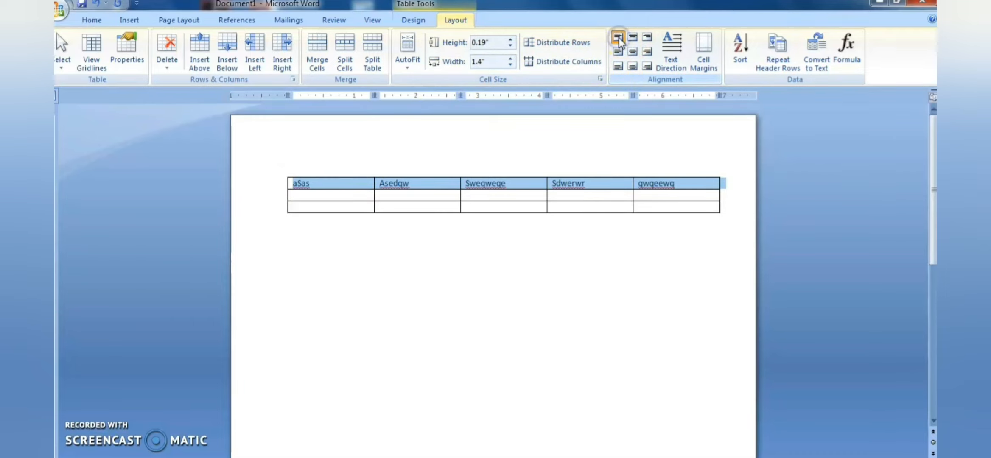
left_click(376, 275)
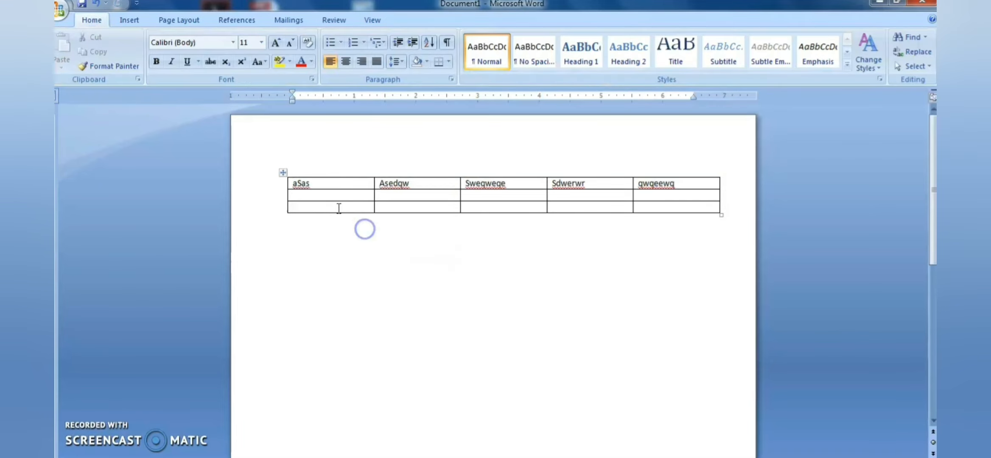
left_click(332, 193)
type("sadsdf")
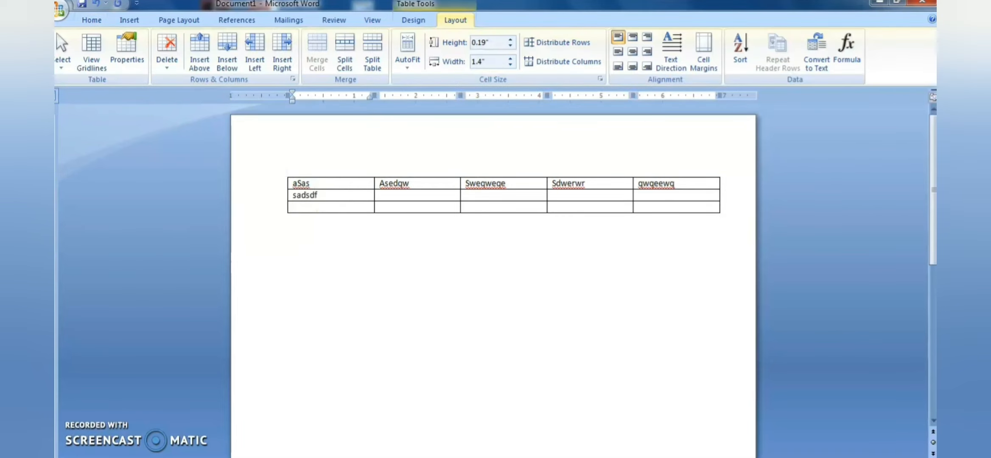
left_click(334, 210)
type("sdfdsfs")
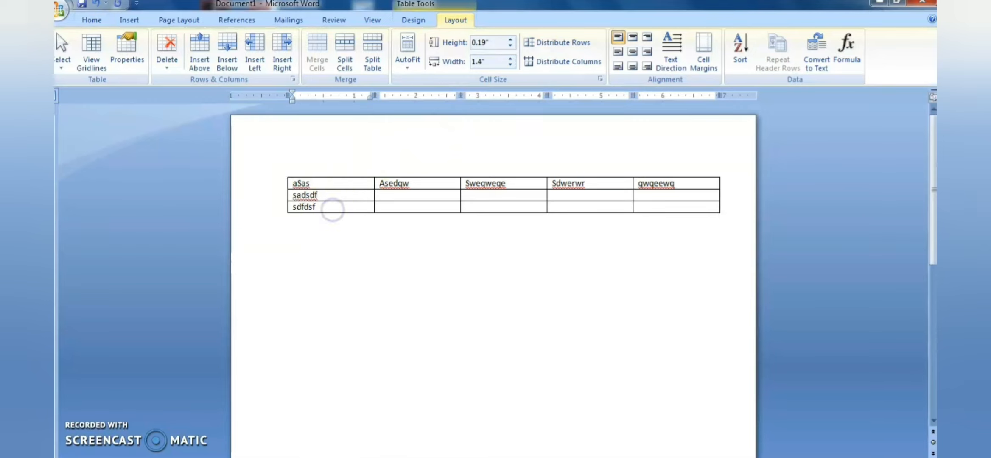
Try center, bottom-left and top-right alignment on the entire first column, and return it to top-left alignment
left_click(342, 172)
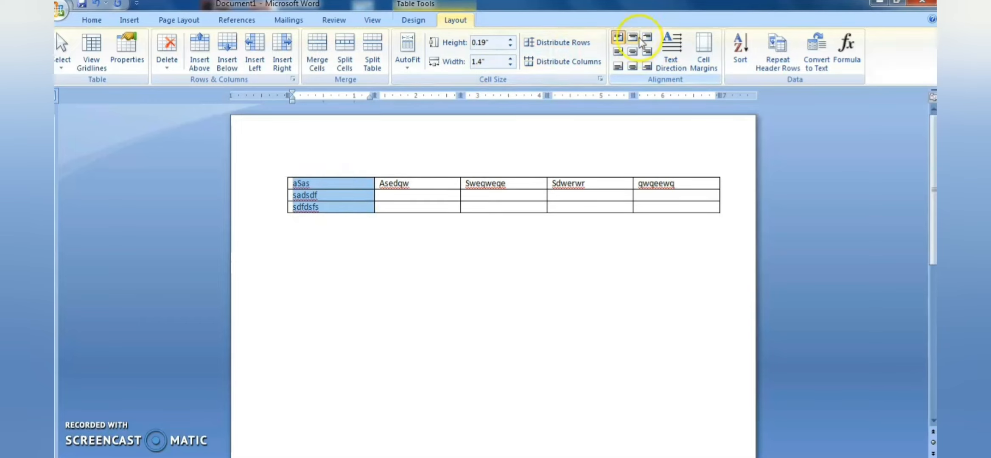
left_click(632, 51)
left_click(619, 67)
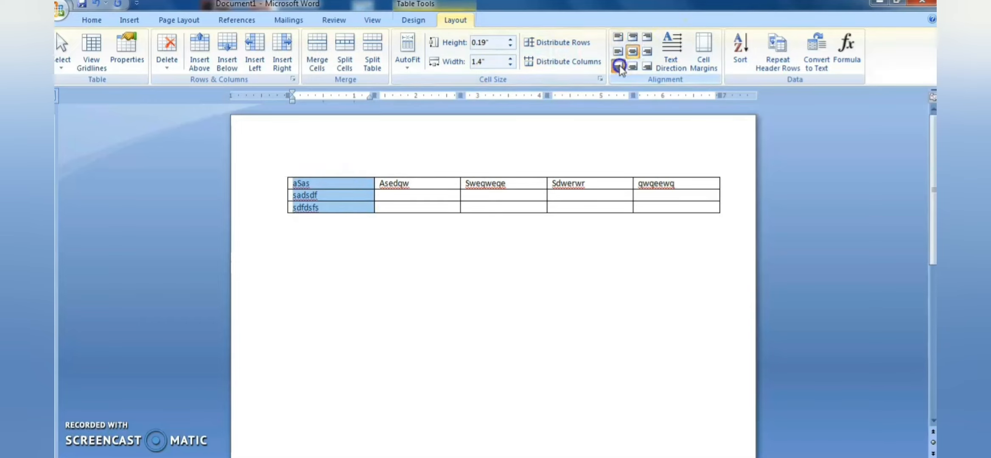
left_click(645, 37)
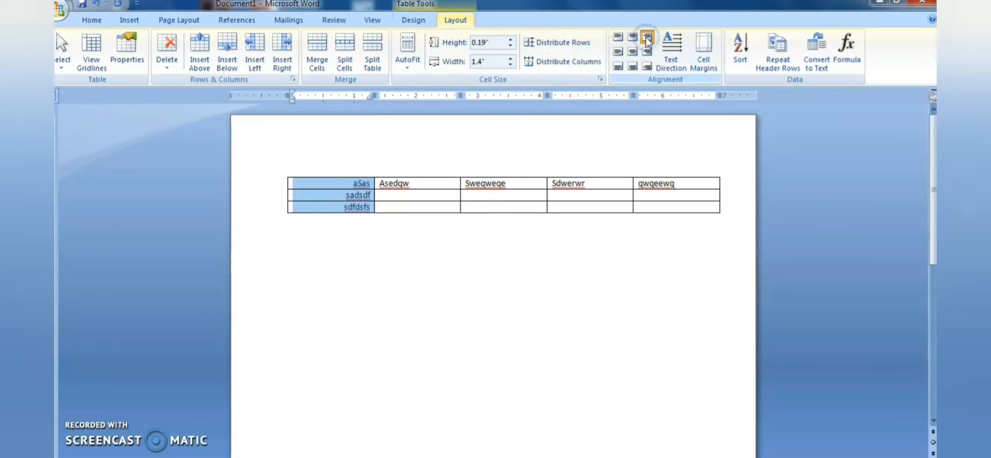
left_click(617, 37)
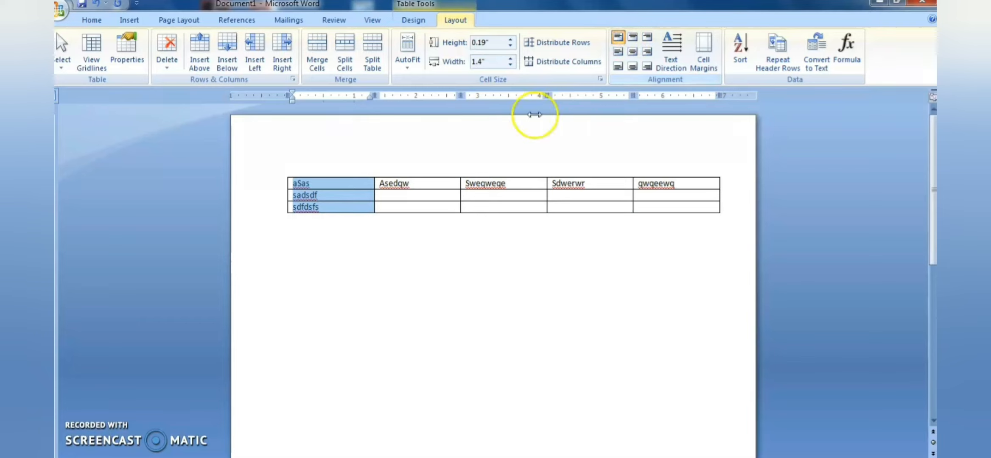
left_click(360, 242)
Try center and center-right alignment on all cells of the table, and return them to top-left alignment
left_click(285, 175)
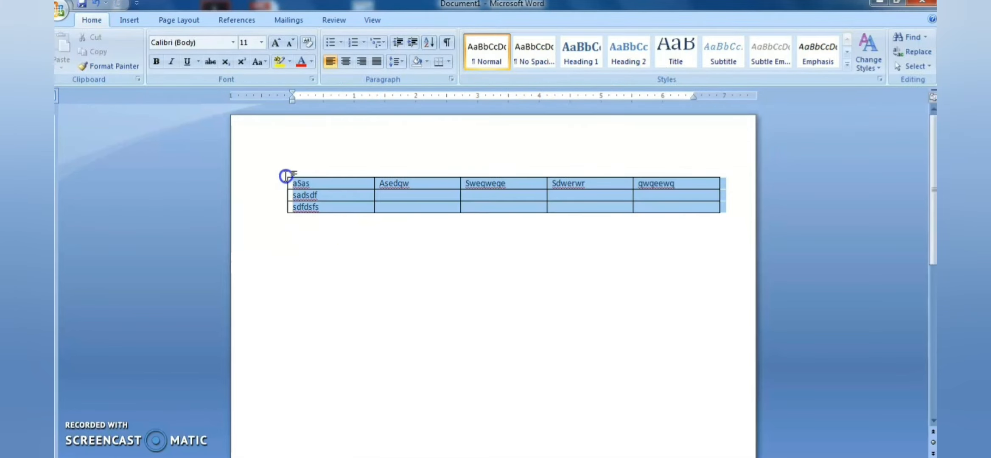
left_click(364, 263)
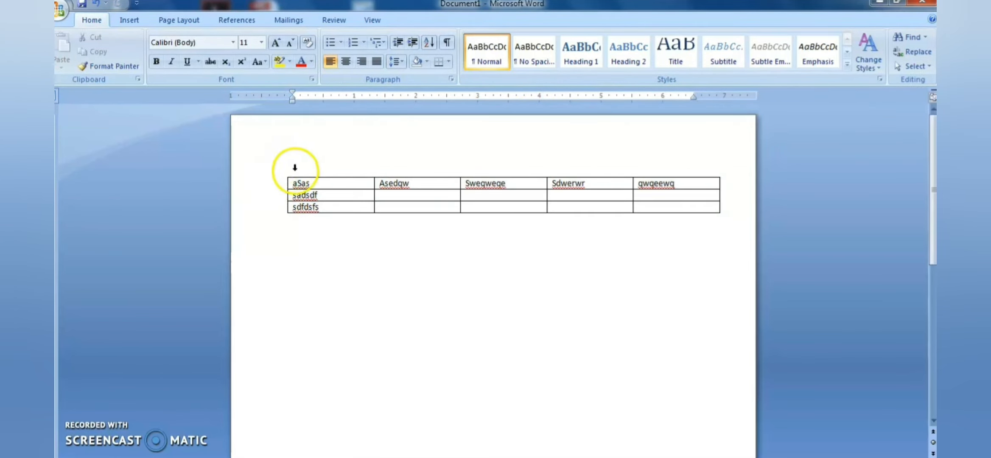
left_click(283, 172)
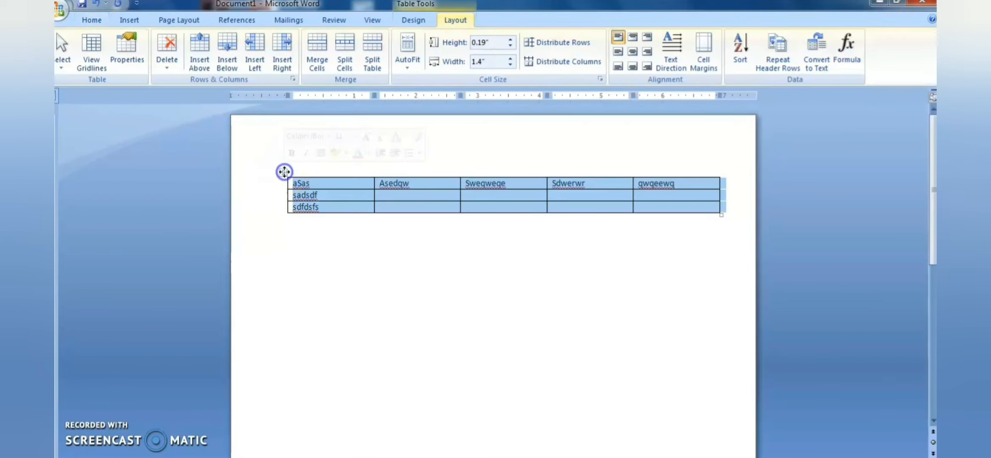
left_click(632, 52)
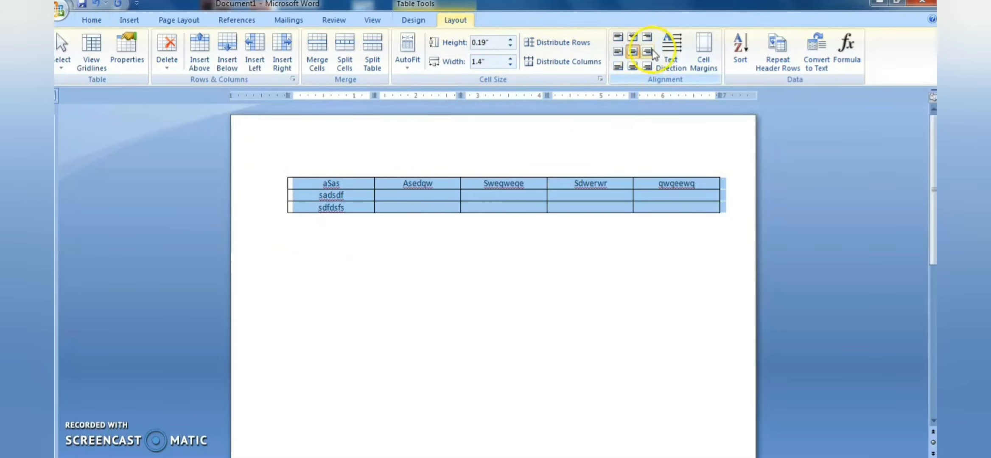
left_click(649, 52)
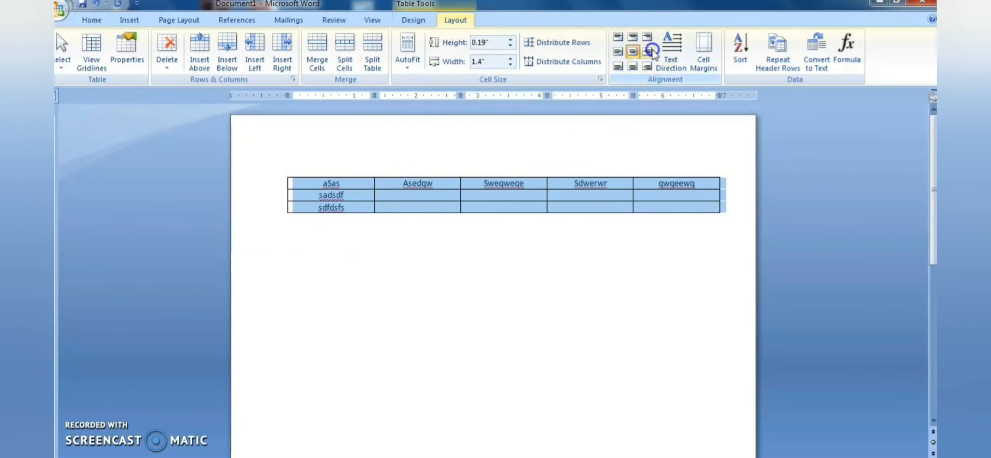
left_click(617, 38)
left_click(407, 282)
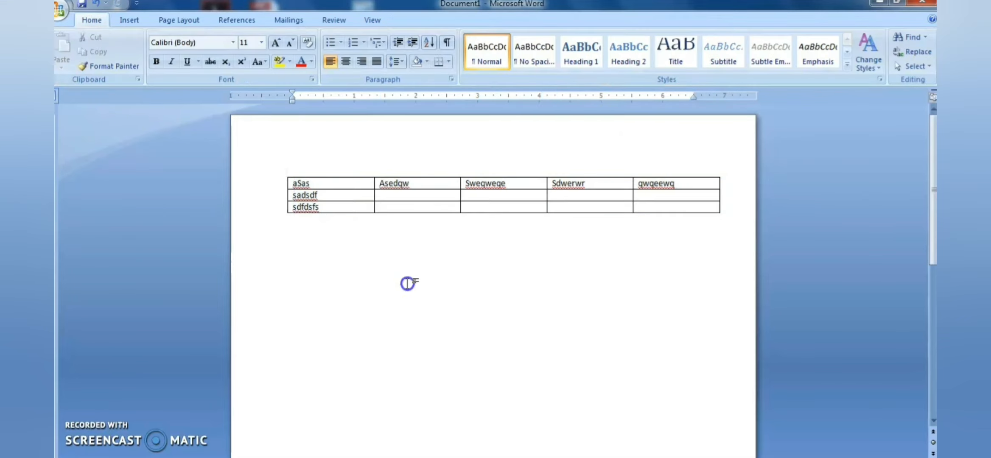
Clear all text from the table and enter 45 over 78 in the first column and 67 over 89 in the second
left_click(283, 174)
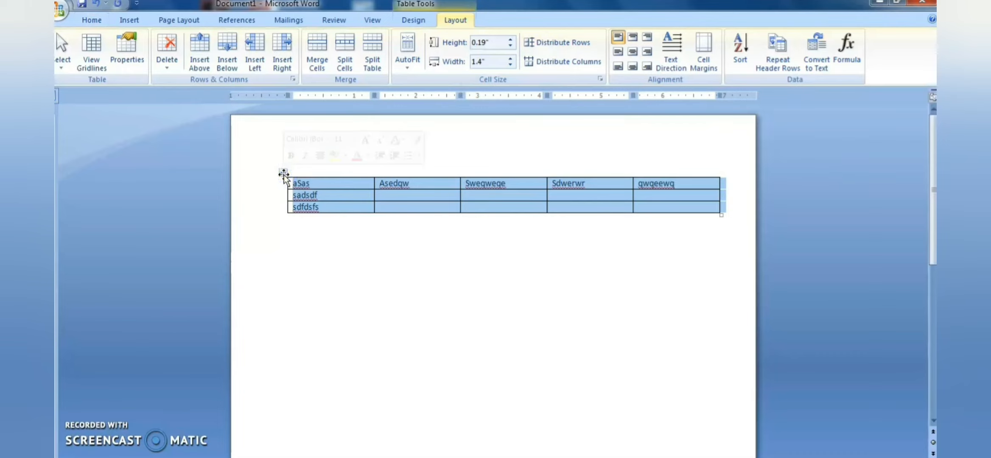
key("Delete")
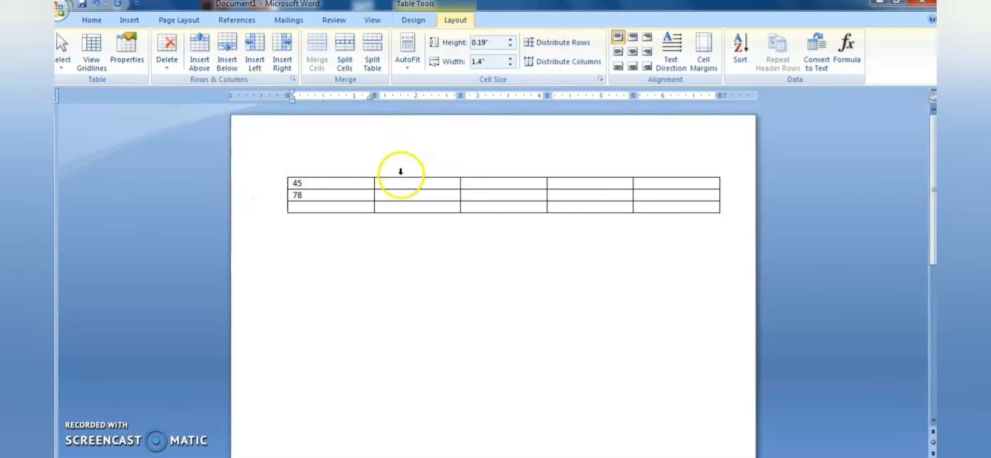
left_click(407, 187)
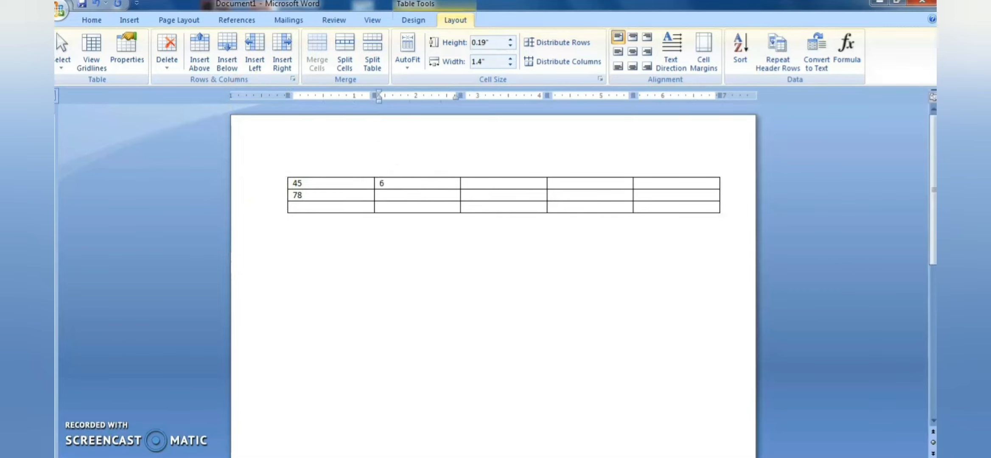
left_click(407, 194)
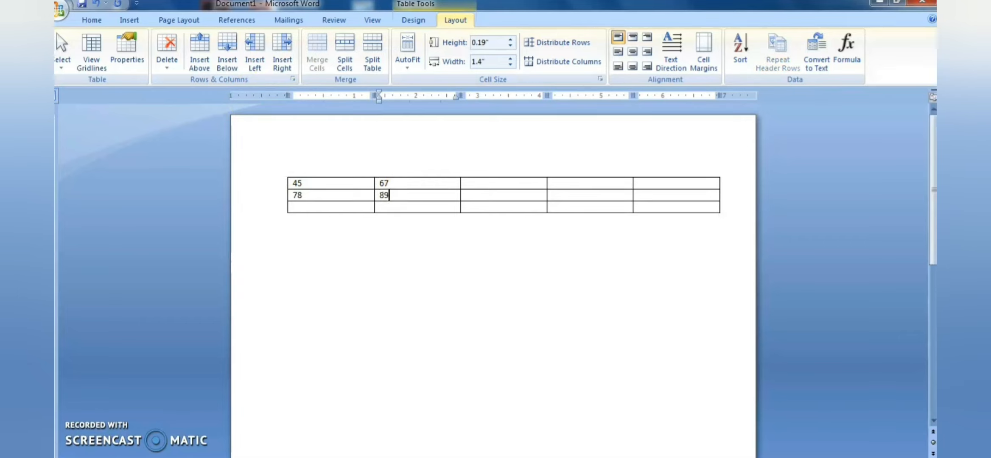
Insert the formula =SUM(ABOVE) in the bottom cell of the first column
left_click(302, 208)
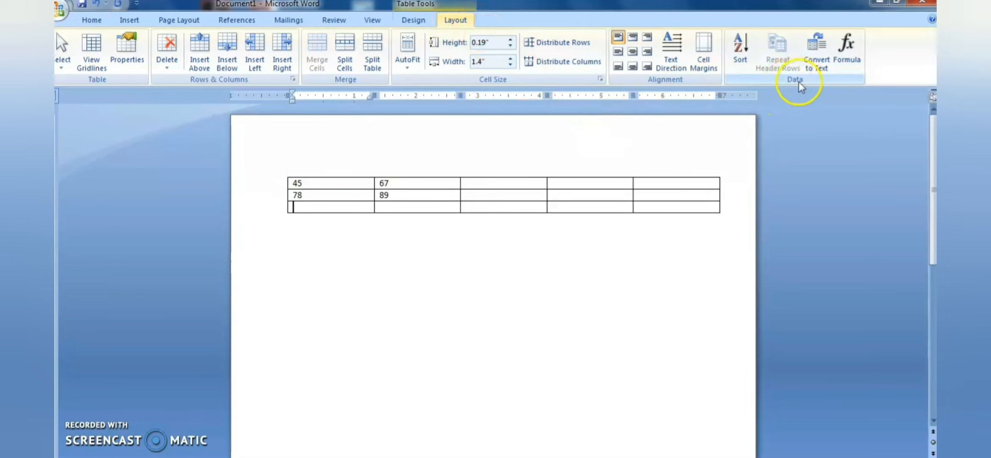
left_click(848, 44)
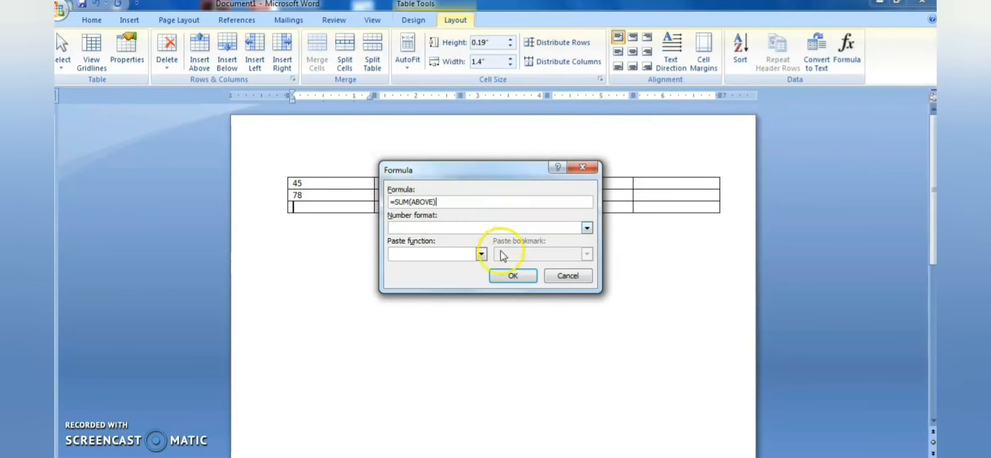
left_click(513, 275)
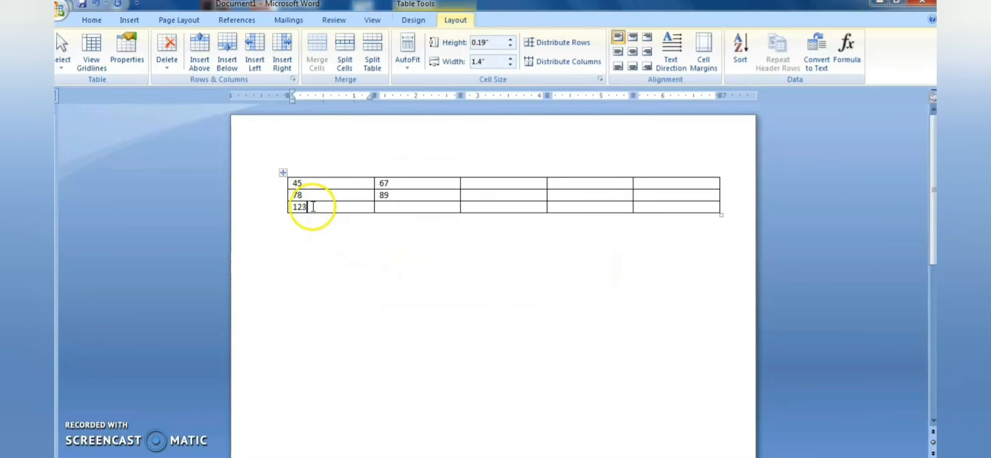
Insert the formula =AVERAGE(above) in the bottom cell of the second column, using the pasted AVERAGE function
left_click(390, 207)
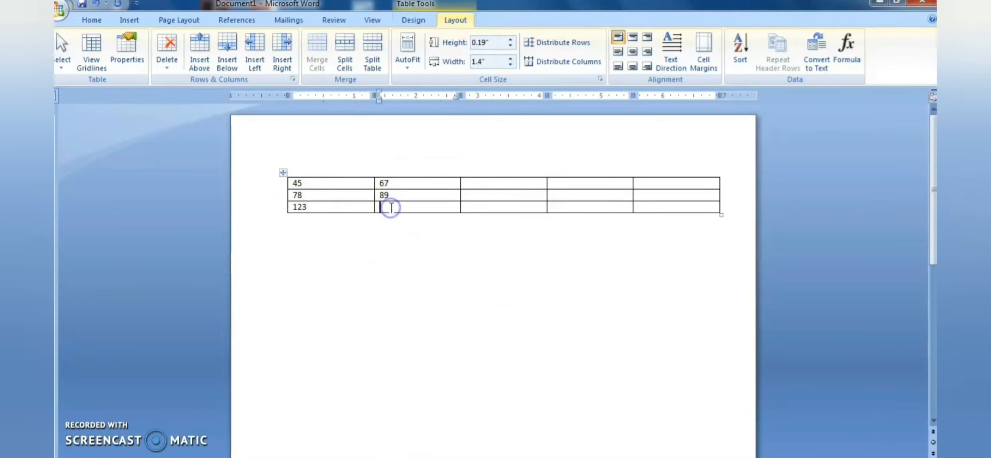
left_click(843, 55)
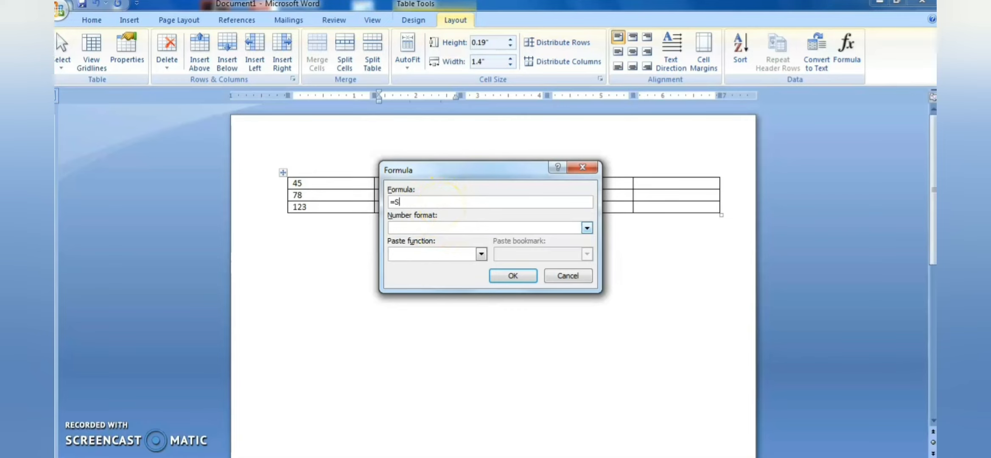
key("BackSpace")
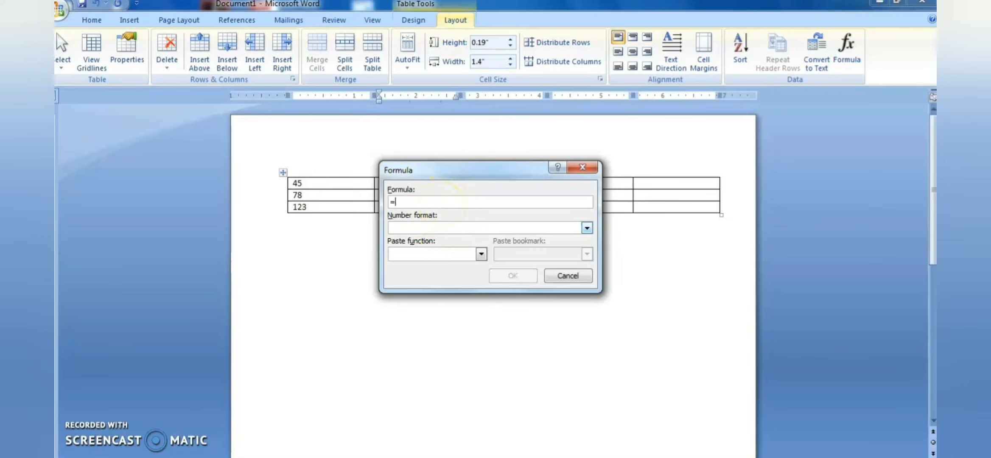
left_click(481, 255)
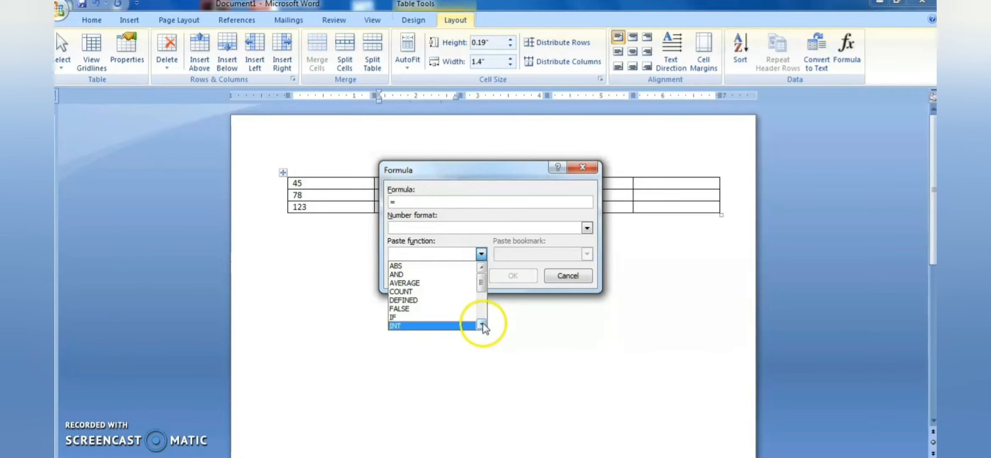
left_click_drag(482, 324, 482, 324)
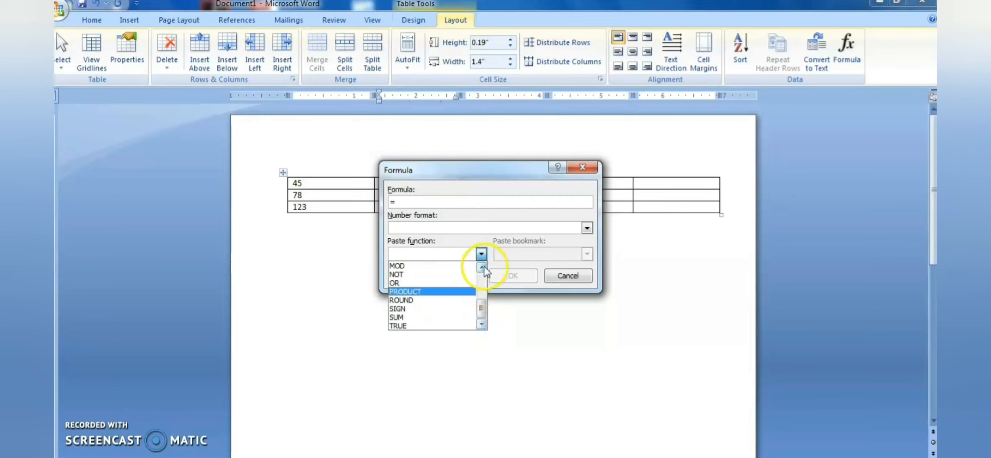
left_click_drag(484, 270, 484, 270)
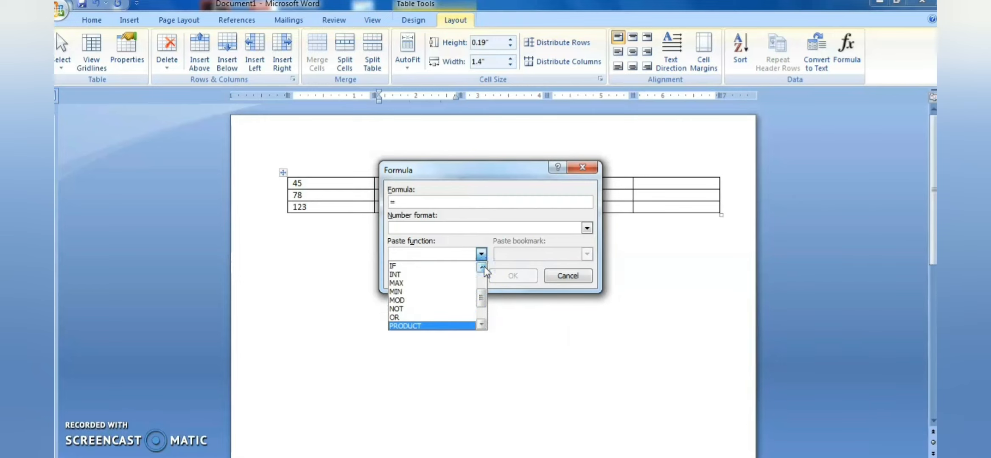
left_click_drag(484, 267, 483, 266)
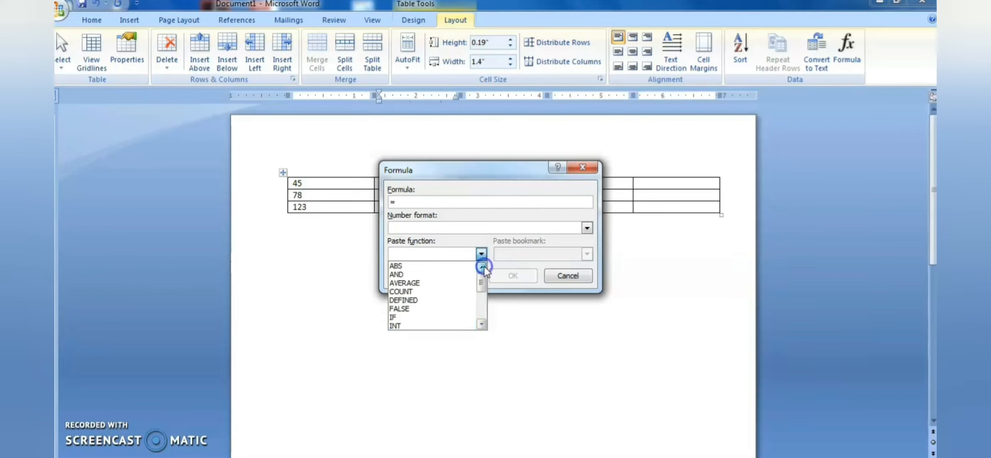
left_click(419, 283)
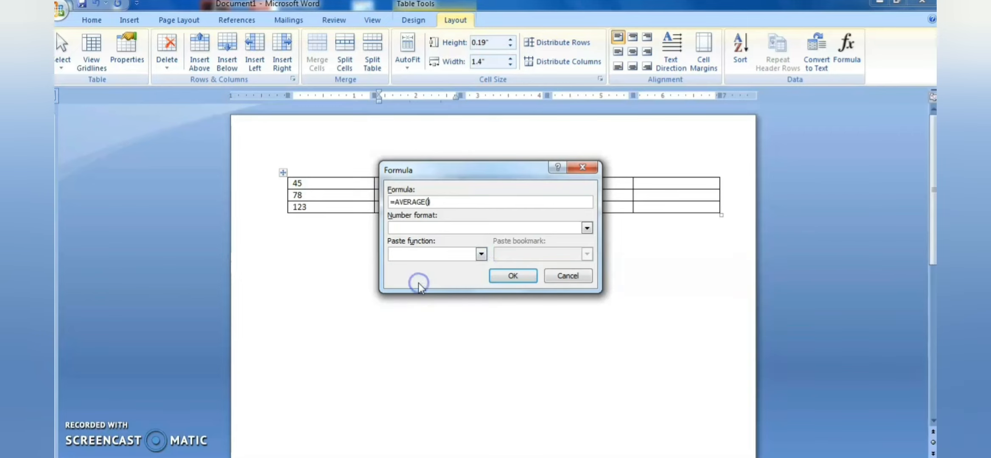
type("above")
left_click(521, 276)
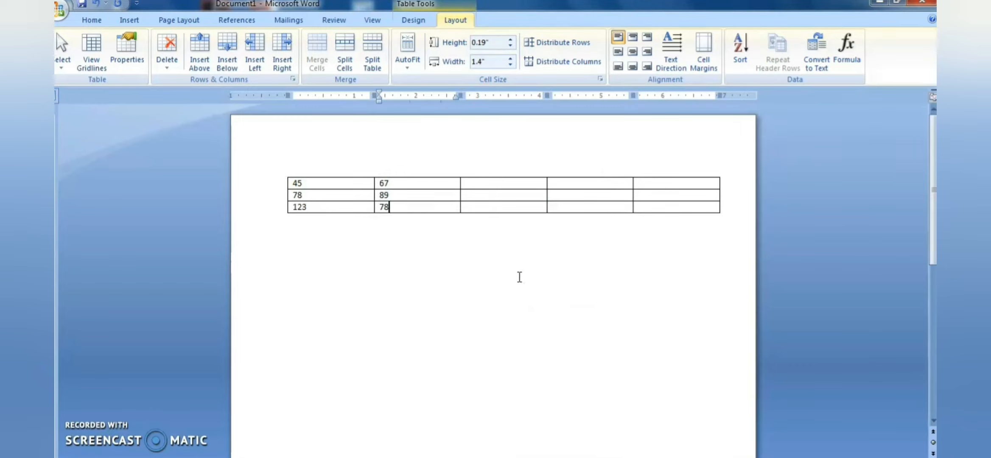
Review the formulas behind the bottom cells of the first and second columns without changing them
left_click(397, 206)
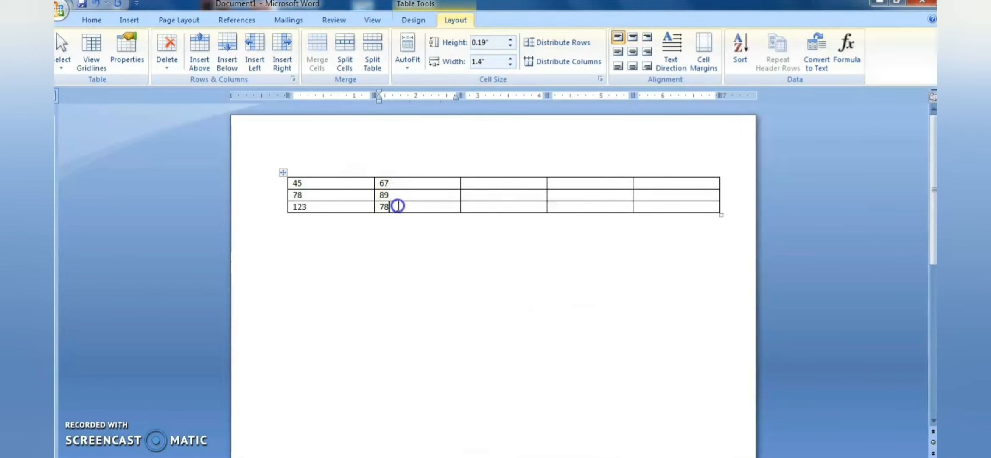
left_click(316, 208)
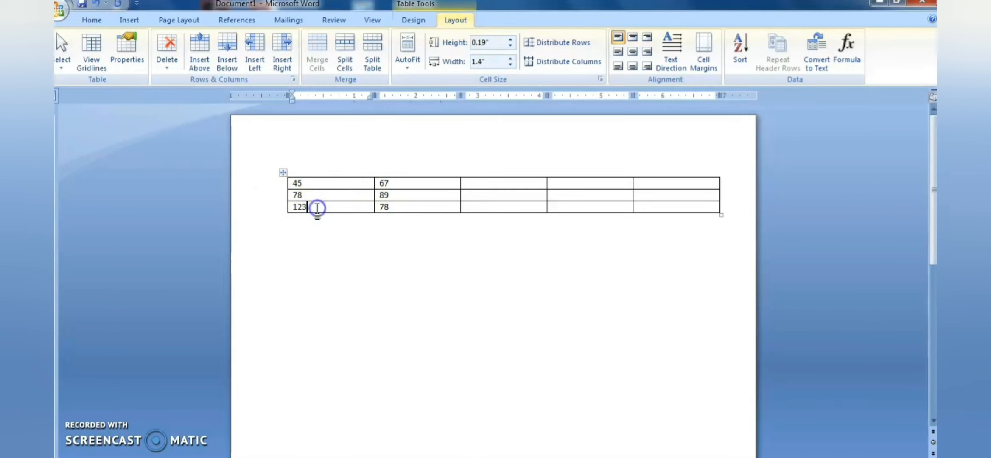
left_click(848, 48)
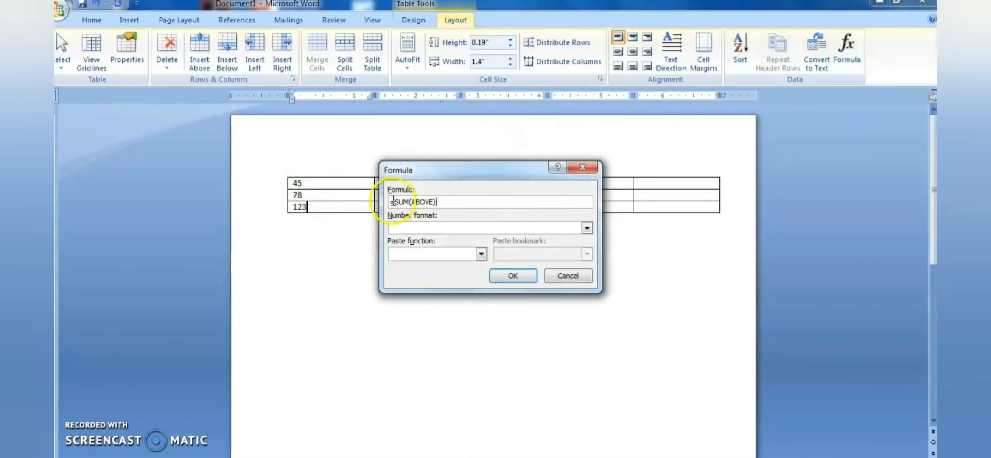
left_click(569, 276)
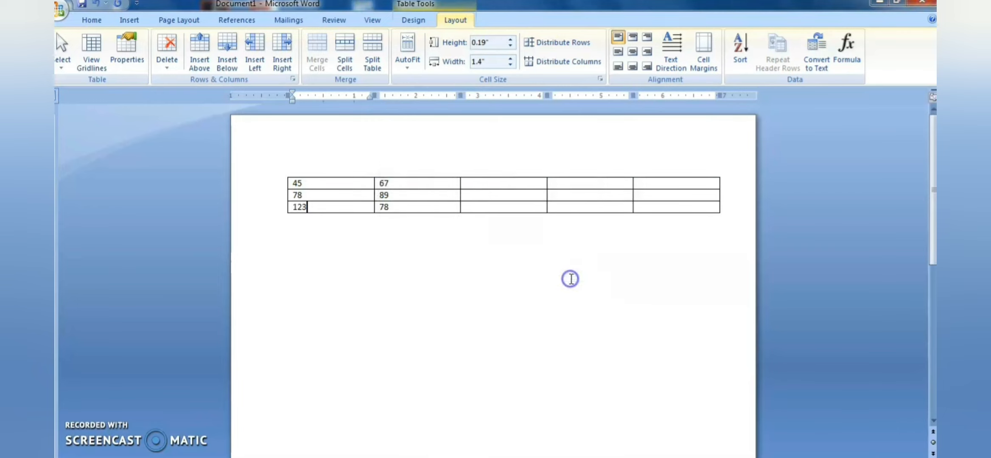
left_click(406, 205)
left_click(849, 54)
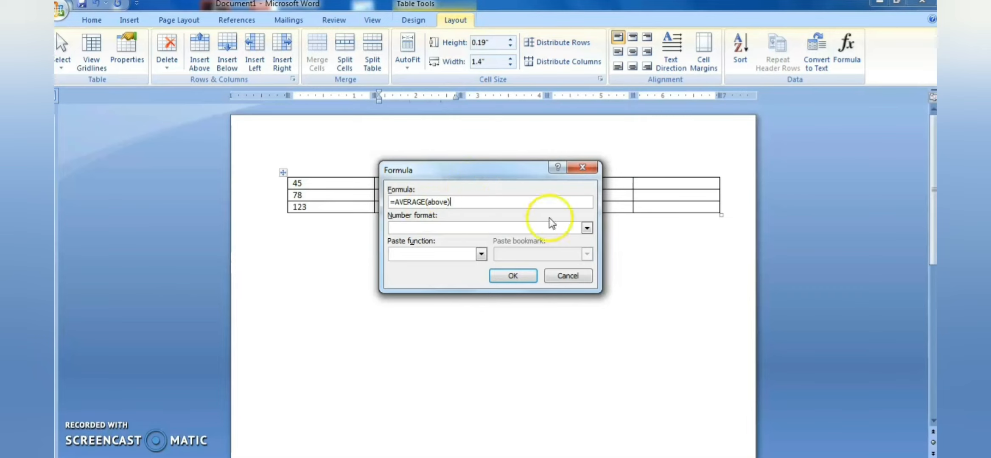
Close the average formula without changing it and look at the field options for the sum in the first column
left_click(559, 277)
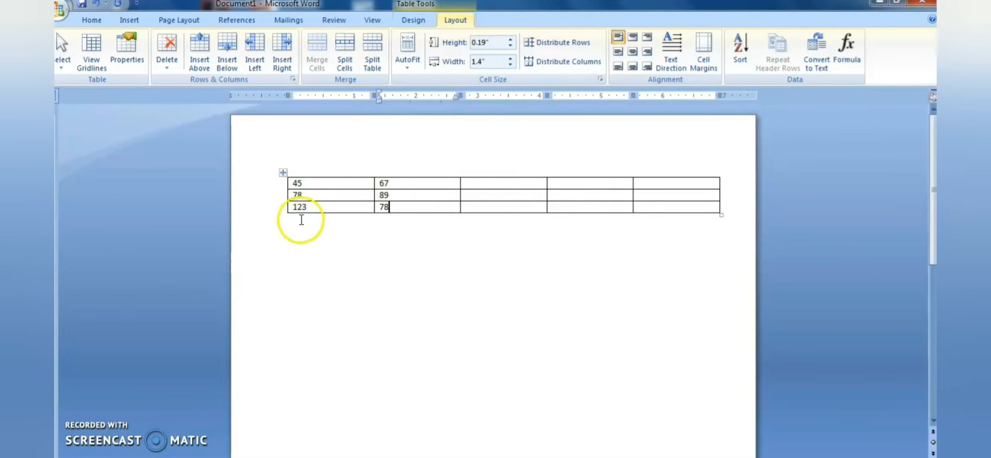
double_click(301, 206)
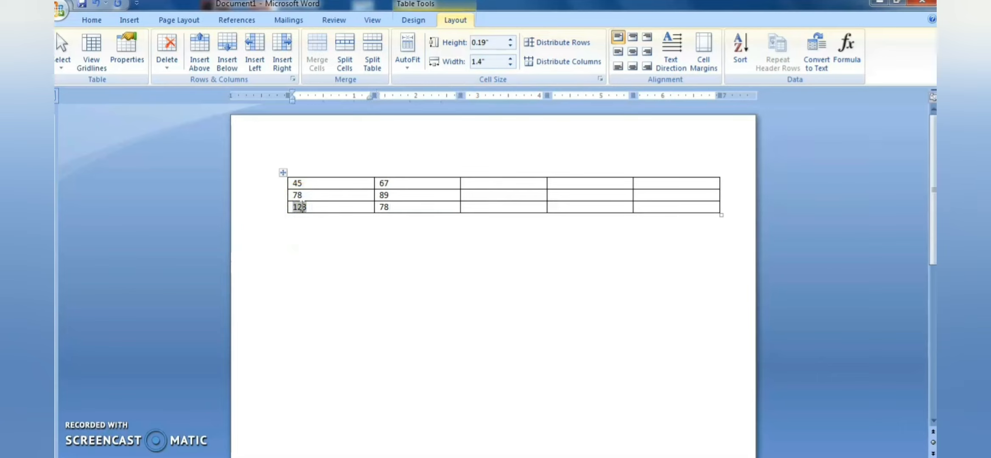
right_click(302, 207)
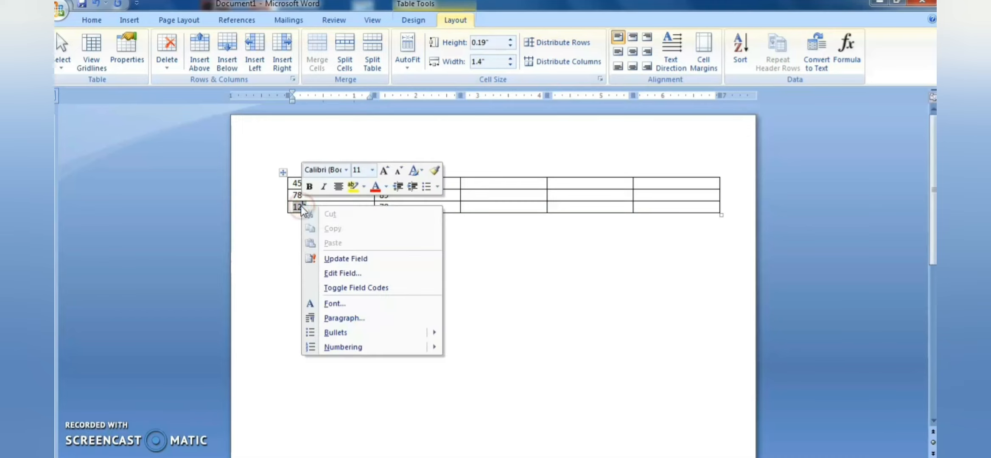
left_click(264, 269)
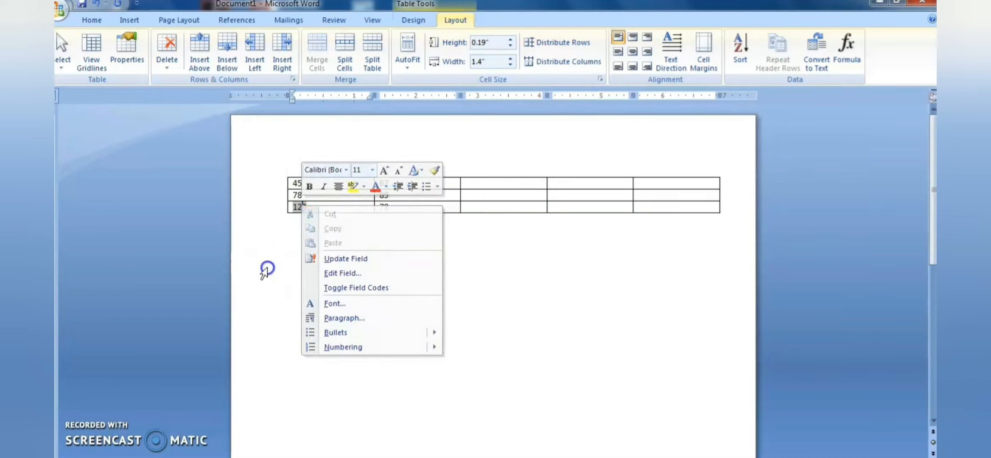
Replace the number in the top cell of the first column with 34
left_click(314, 193)
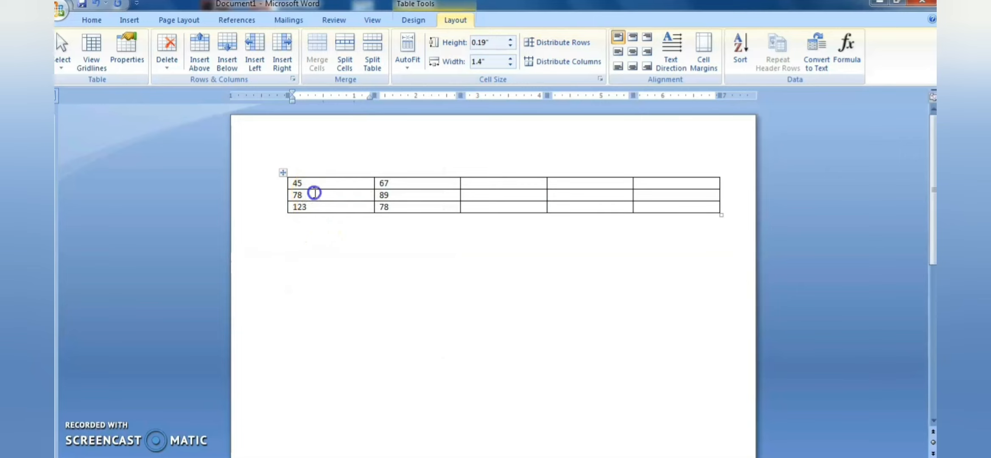
left_click(303, 183)
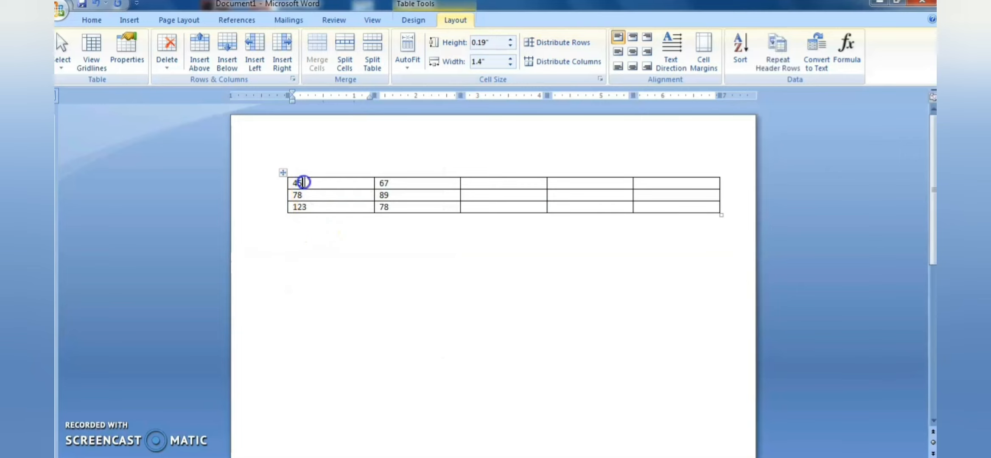
left_click_drag(302, 183, 298, 185)
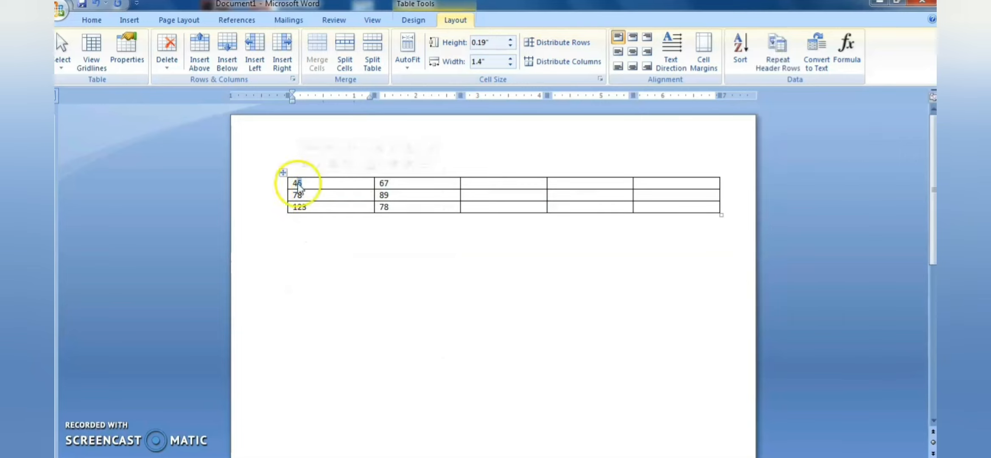
double_click(299, 185)
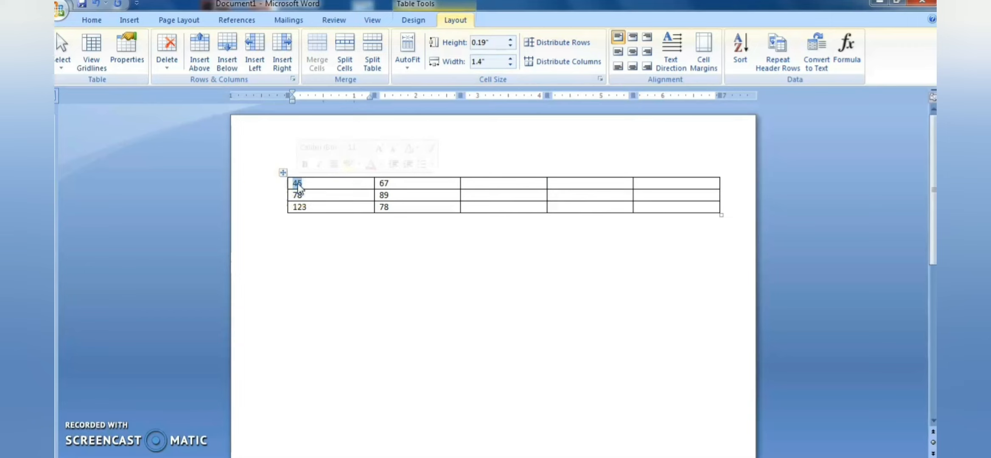
type("3")
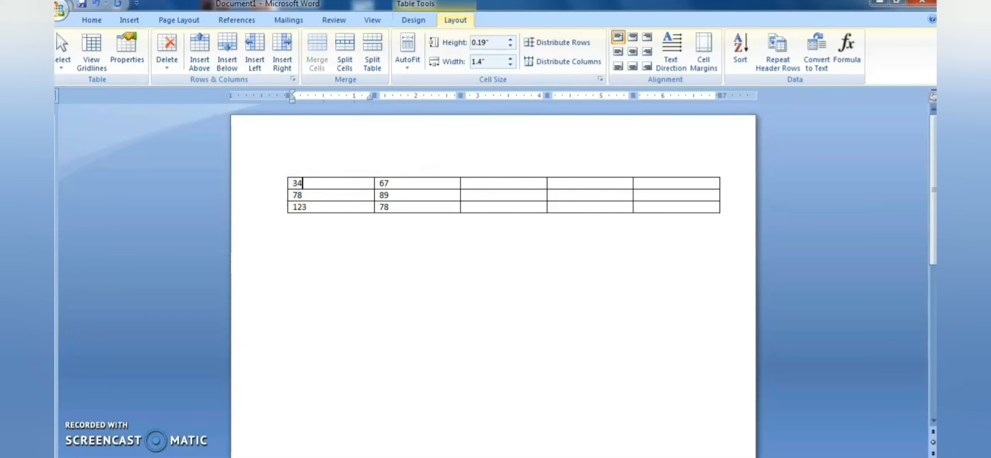
left_click(317, 230)
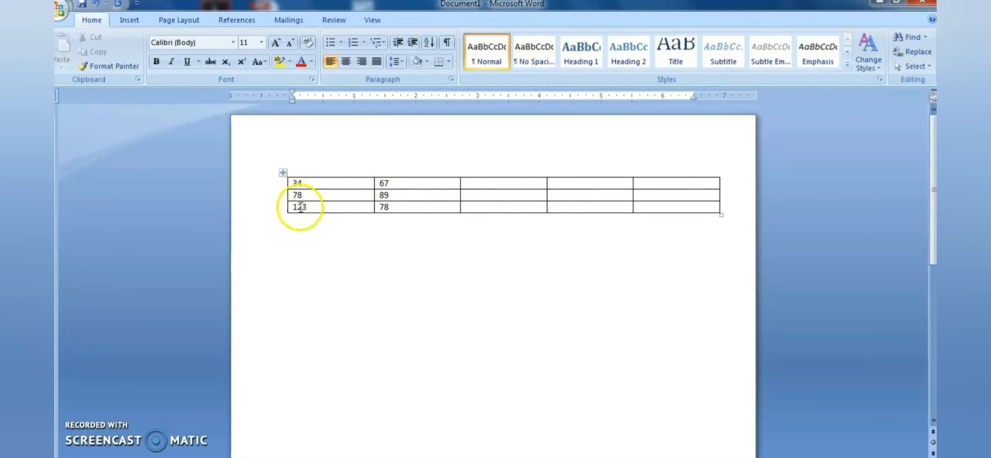
Replace the number in the top cell of the second column with 56
double_click(387, 182)
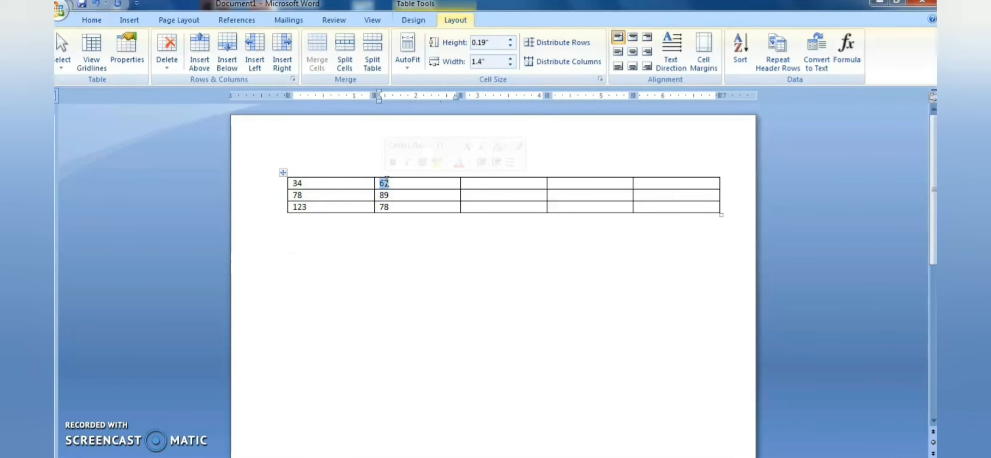
type("5")
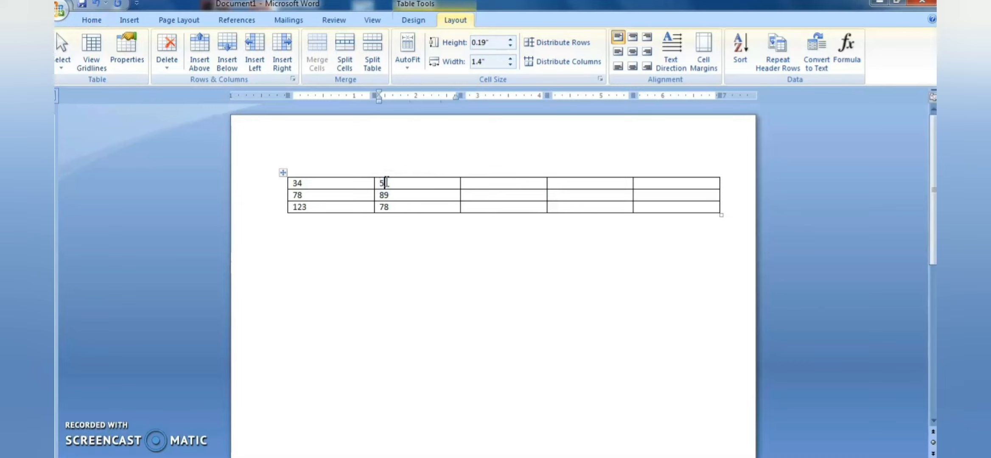
left_click(385, 234)
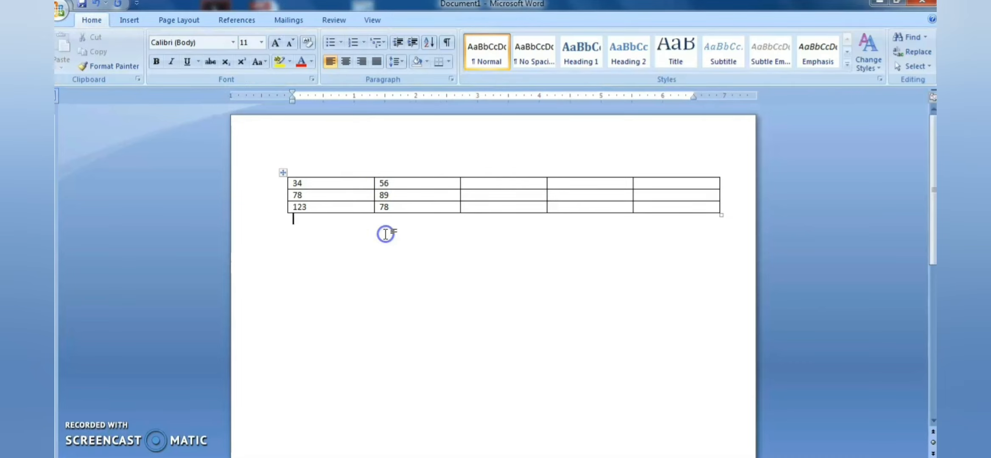
Update the sum field in the bottom cell of the first column to recalculate it from the changed numbers
double_click(302, 206)
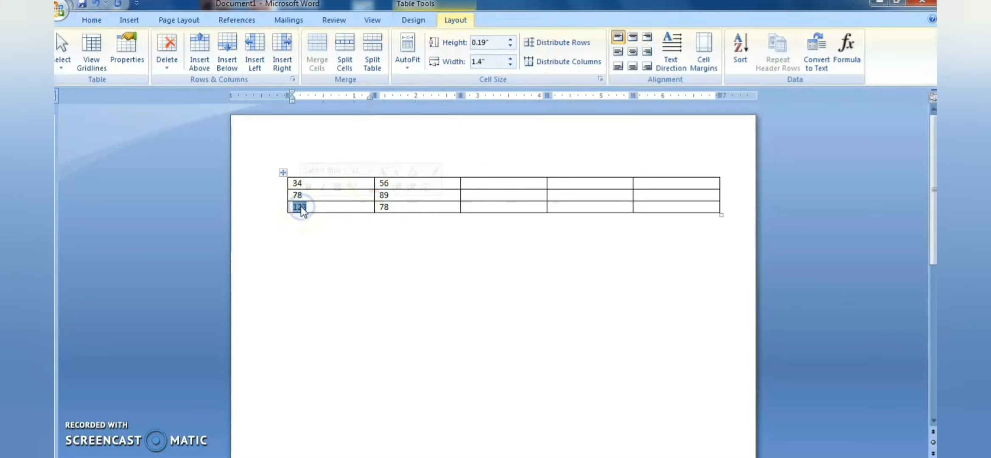
right_click(300, 205)
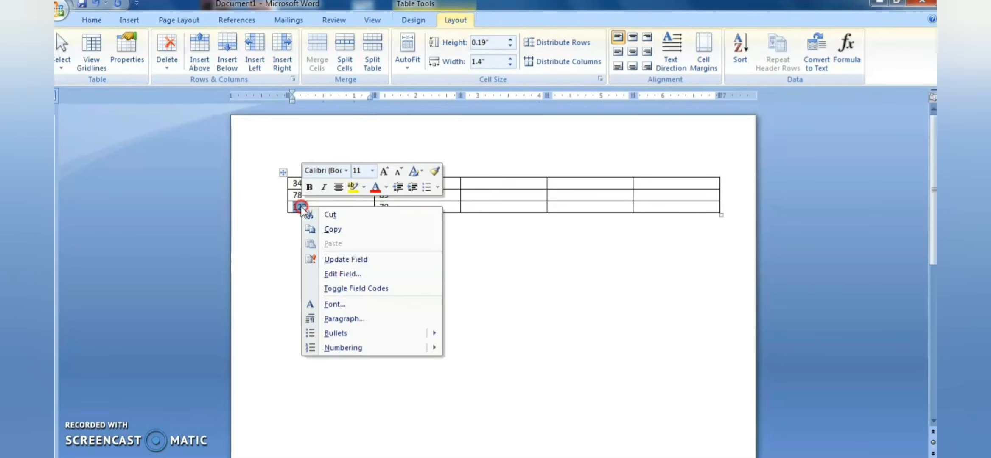
left_click(347, 259)
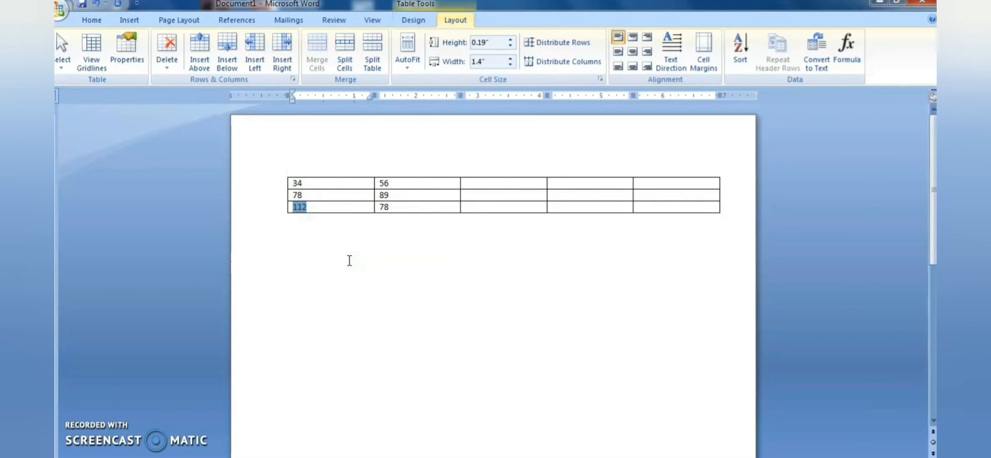
left_click(325, 221)
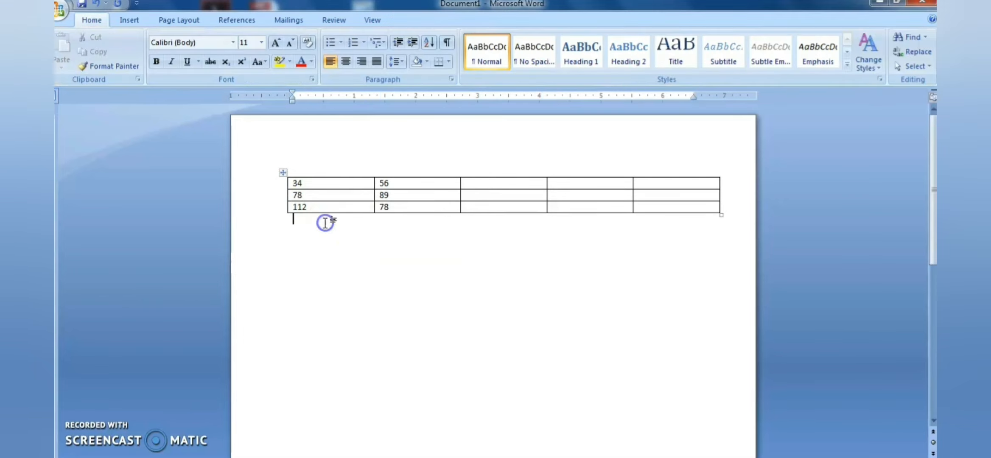